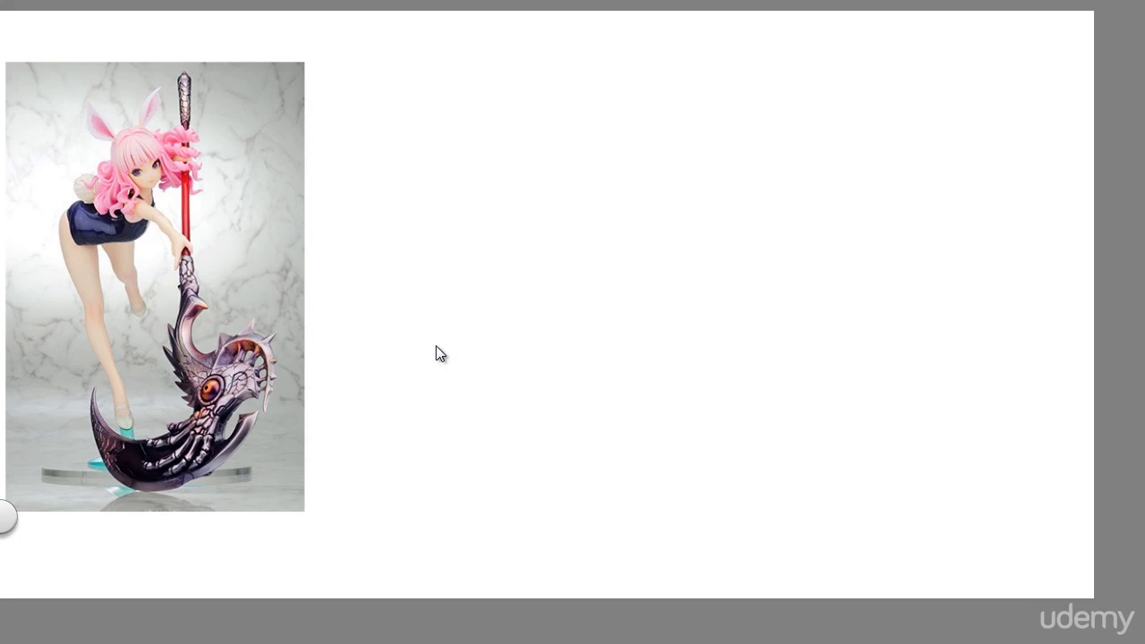
# Sketch a red head circle with a curved inner line beside the reference figure and label it "Head" with a pointing arrow.
pyautogui.moveTo(412, 391); pyautogui.dragTo(480, 444)
pyautogui.press('space')
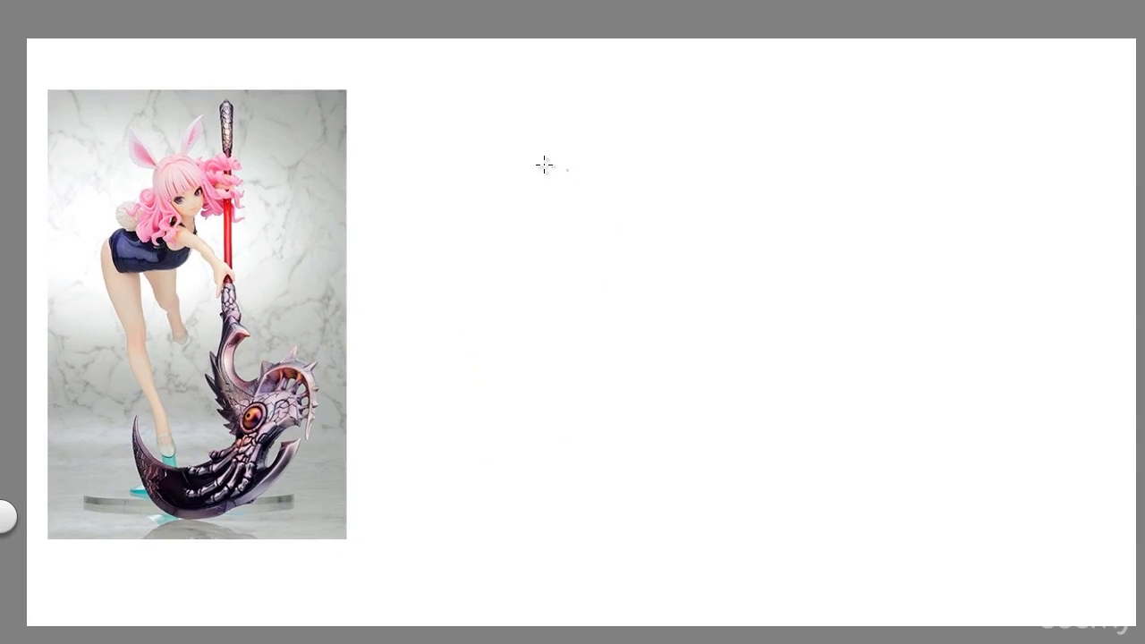
pyautogui.click(515, 218)
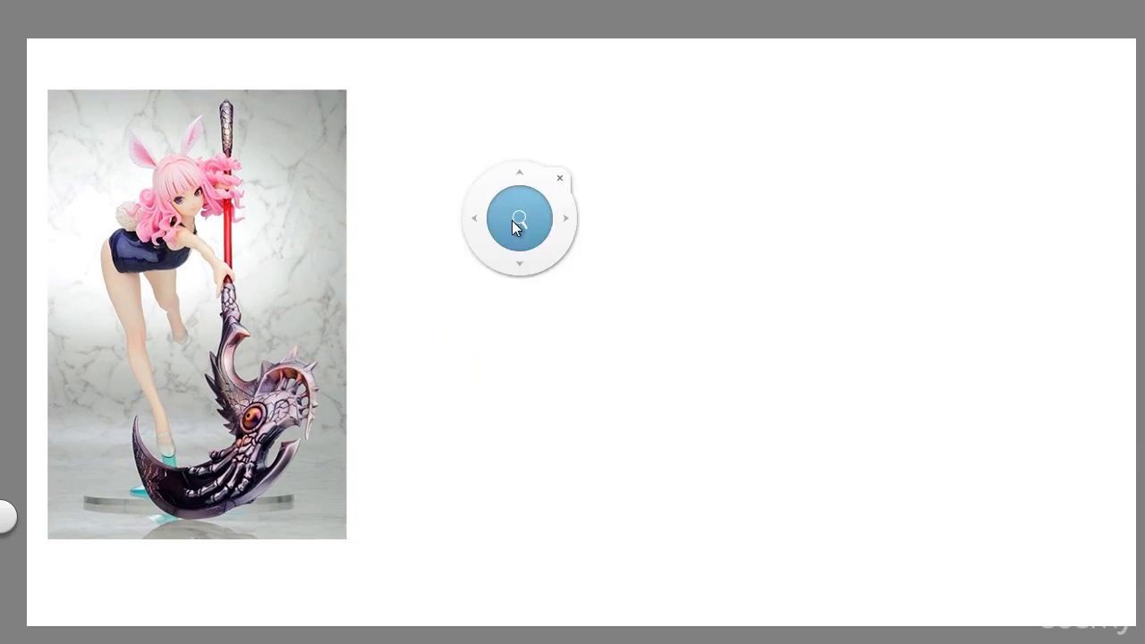
pyautogui.moveTo(514, 225); pyautogui.dragTo(513, 223)
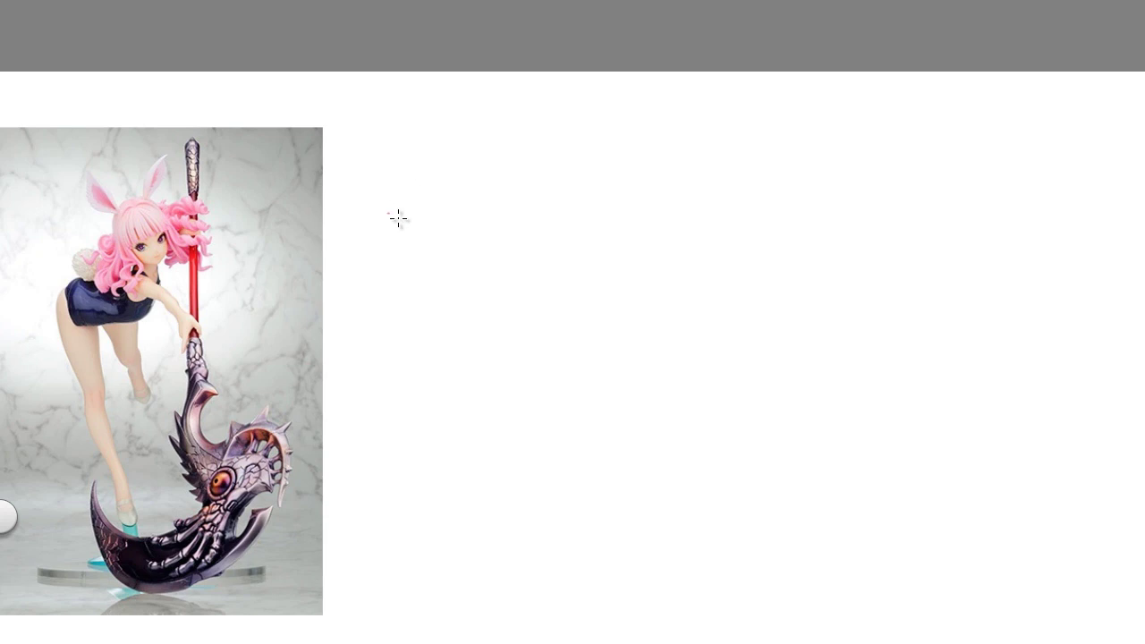
pyautogui.moveTo(298, 227)
pyautogui.moveTo(277, 387); pyautogui.dragTo(293, 364)
pyautogui.moveTo(417, 140)
pyautogui.mouseDown()
pyautogui.moveTo(463, 157)
pyautogui.moveTo(419, 193)
pyautogui.moveTo(413, 162)
pyautogui.moveTo(459, 161)
pyautogui.mouseUp()
pyautogui.moveTo(528, 115)
pyautogui.mouseDown()
pyautogui.moveTo(495, 134)
pyautogui.moveTo(504, 143)
pyautogui.moveTo(479, 154)
pyautogui.mouseUp()
pyautogui.moveTo(497, 127)
pyautogui.mouseDown()
pyautogui.moveTo(586, 125)
pyautogui.moveTo(600, 117)
pyautogui.moveTo(597, 100)
pyautogui.moveTo(611, 129)
pyautogui.mouseUp()
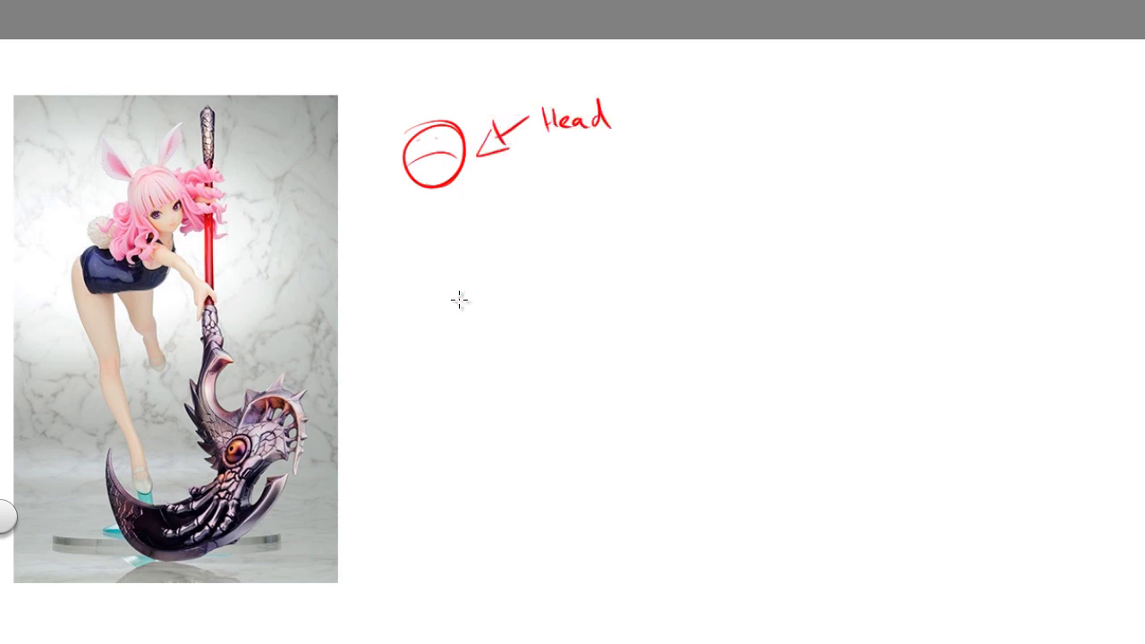
# Draw a red rectangle below the head circle and a red arrow pointing at the figure's red weapon shaft.
pyautogui.press('space')
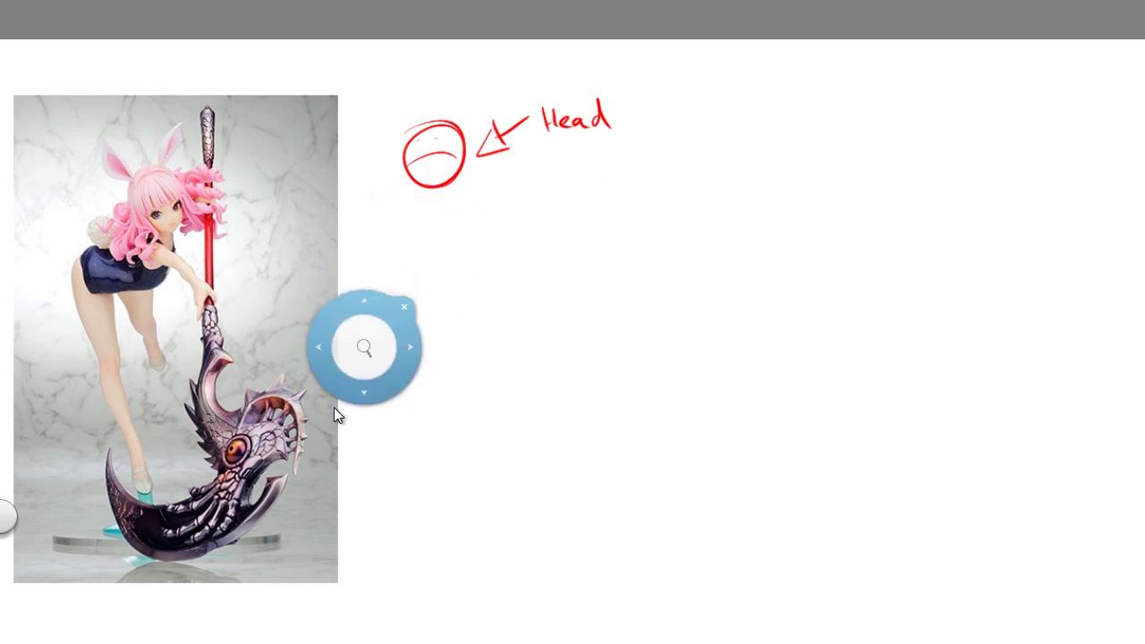
pyautogui.click(373, 212)
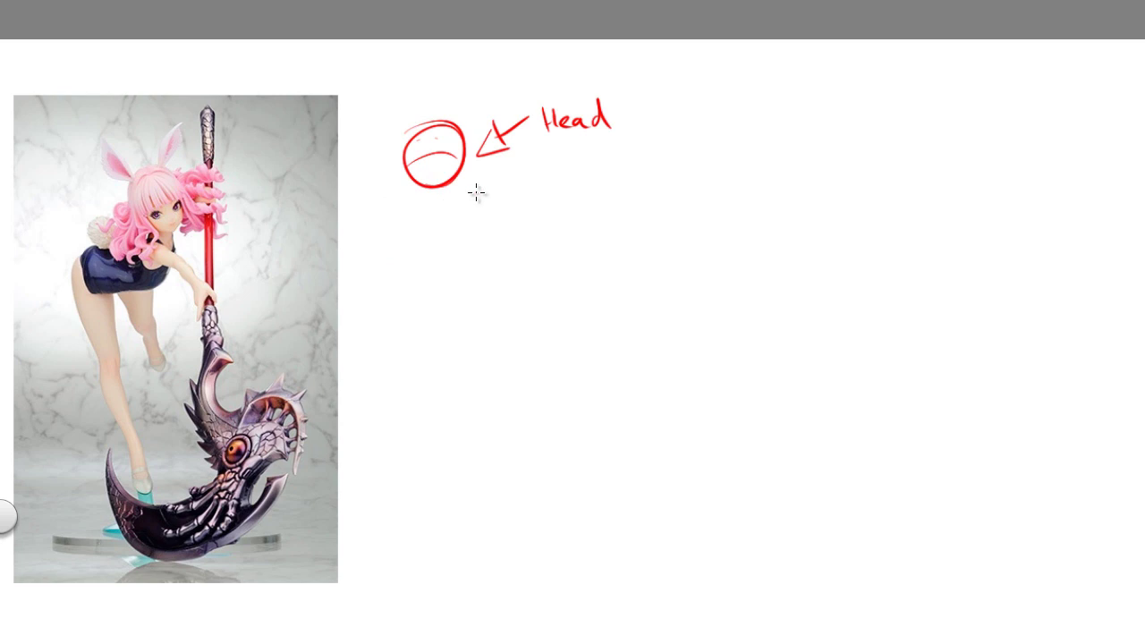
pyautogui.press('space')
pyautogui.moveTo(355, 218)
pyautogui.mouseDown()
pyautogui.moveTo(354, 302)
pyautogui.moveTo(423, 216)
pyautogui.moveTo(485, 226)
pyautogui.moveTo(485, 314)
pyautogui.moveTo(328, 313)
pyautogui.mouseUp()
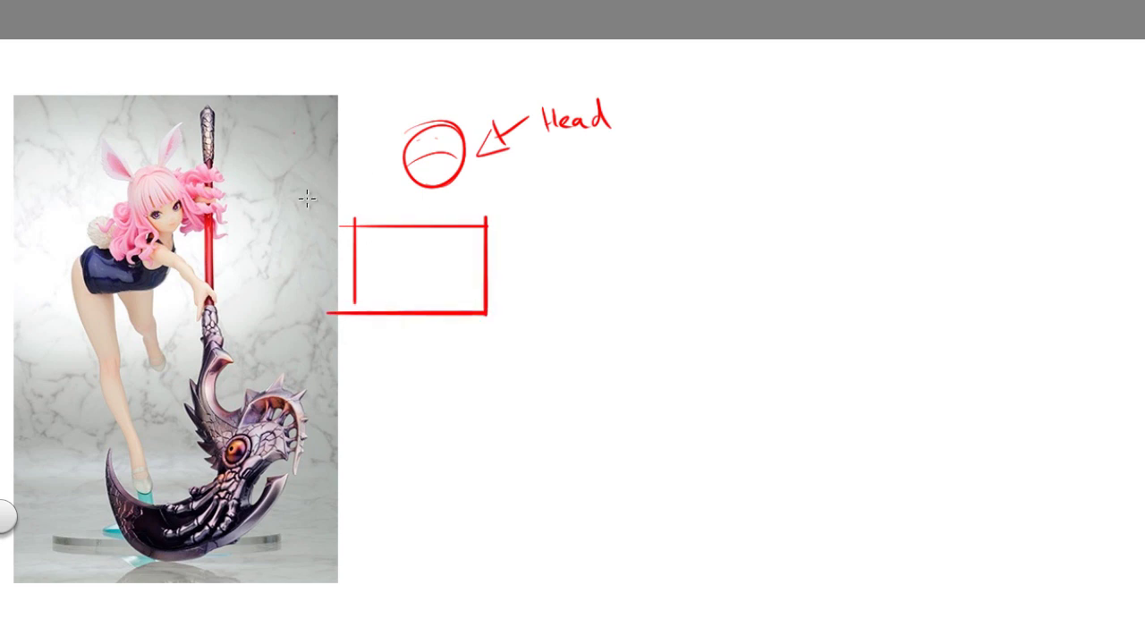
pyautogui.press('space')
pyautogui.moveTo(250, 385); pyautogui.dragTo(221, 393)
pyautogui.moveTo(270, 265)
pyautogui.mouseDown()
pyautogui.moveTo(226, 257)
pyautogui.moveTo(215, 235)
pyautogui.moveTo(224, 279)
pyautogui.mouseUp()
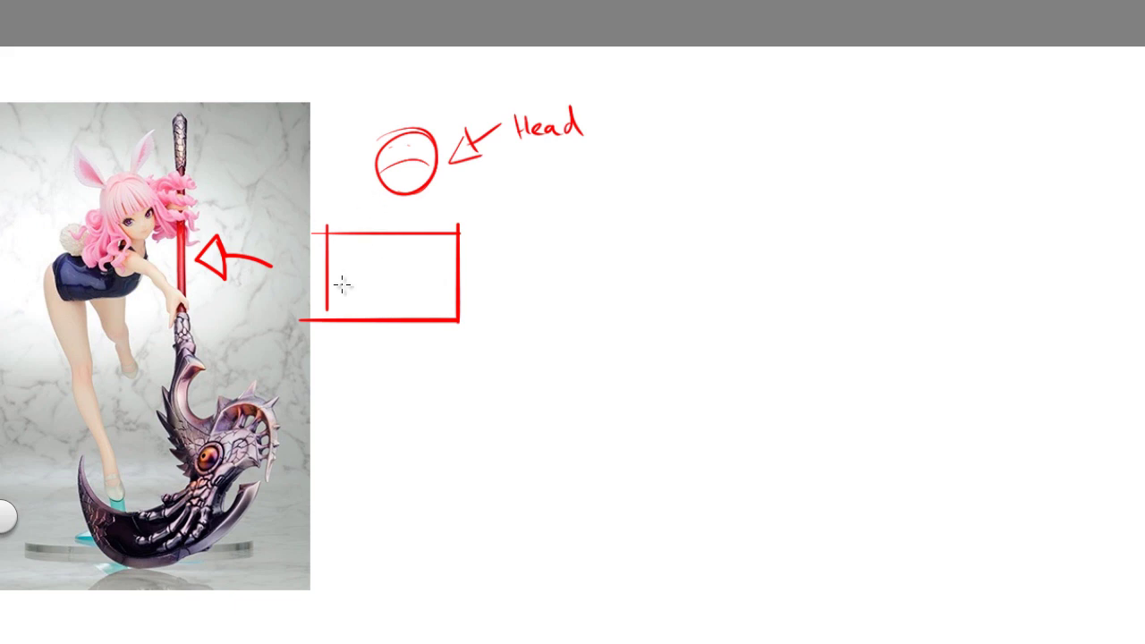
# Handwrite "Pelvis" inside the red rectangle.
pyautogui.moveTo(340, 264); pyautogui.dragTo(341, 292)
pyautogui.moveTo(340, 264)
pyautogui.mouseDown()
pyautogui.moveTo(374, 259)
pyautogui.moveTo(372, 286)
pyautogui.mouseUp()
pyautogui.moveTo(376, 265)
pyautogui.mouseDown()
pyautogui.moveTo(379, 284)
pyautogui.moveTo(395, 266)
pyautogui.mouseUp()
pyautogui.moveTo(401, 266)
pyautogui.mouseDown()
pyautogui.moveTo(402, 286)
pyautogui.moveTo(420, 279)
pyautogui.moveTo(415, 290)
pyautogui.mouseUp()
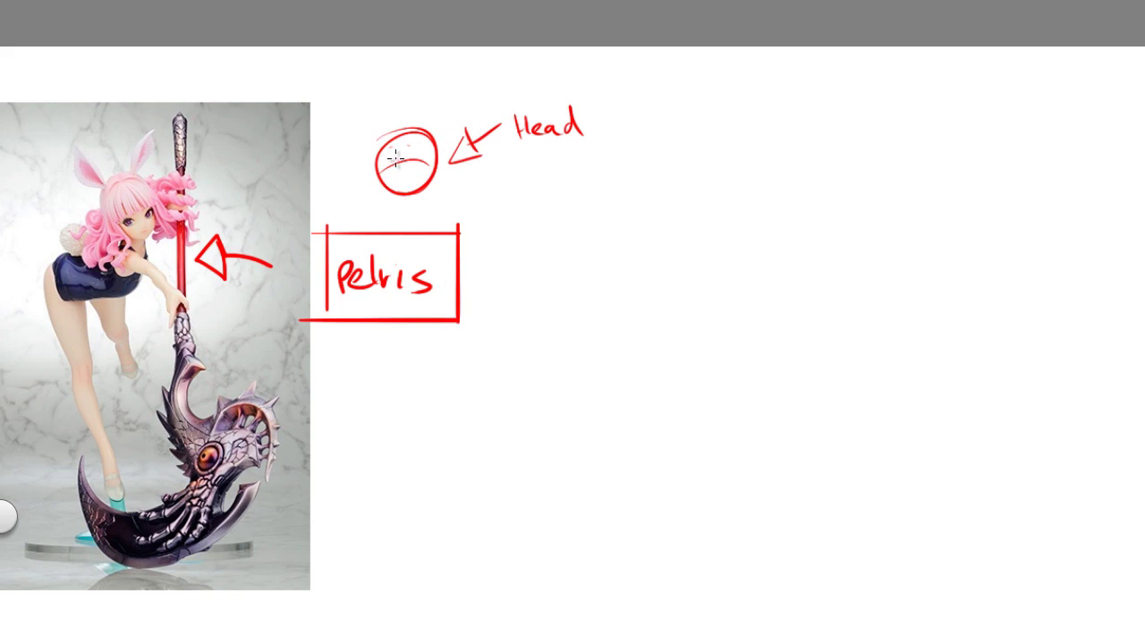
pyautogui.press('space')
pyautogui.moveTo(149, 324); pyautogui.dragTo(200, 314)
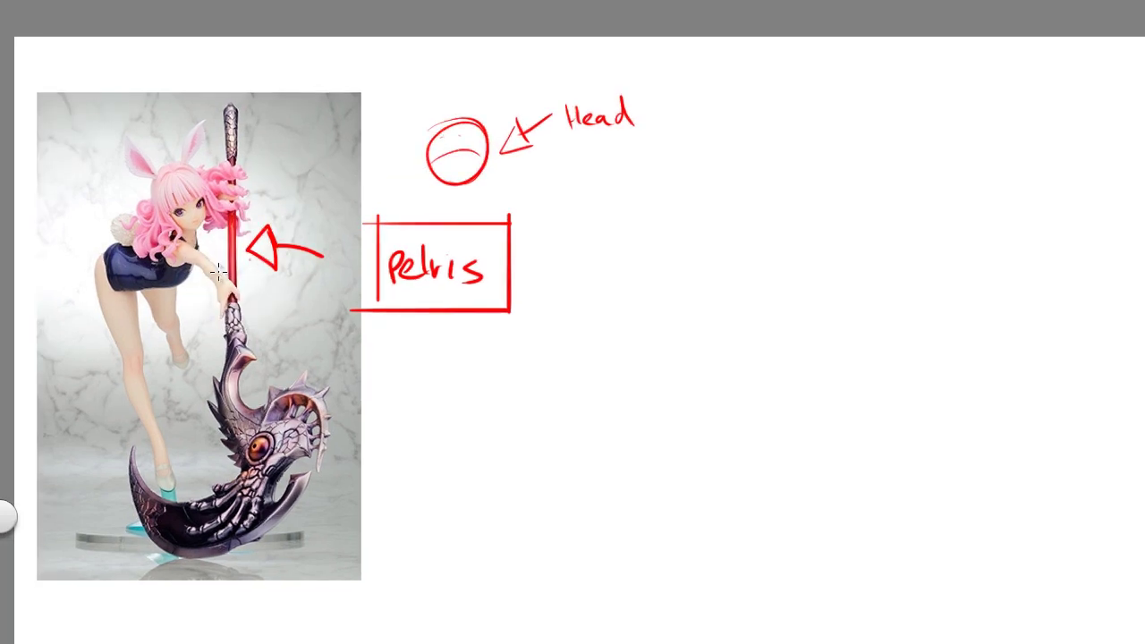
pyautogui.click(299, 287)
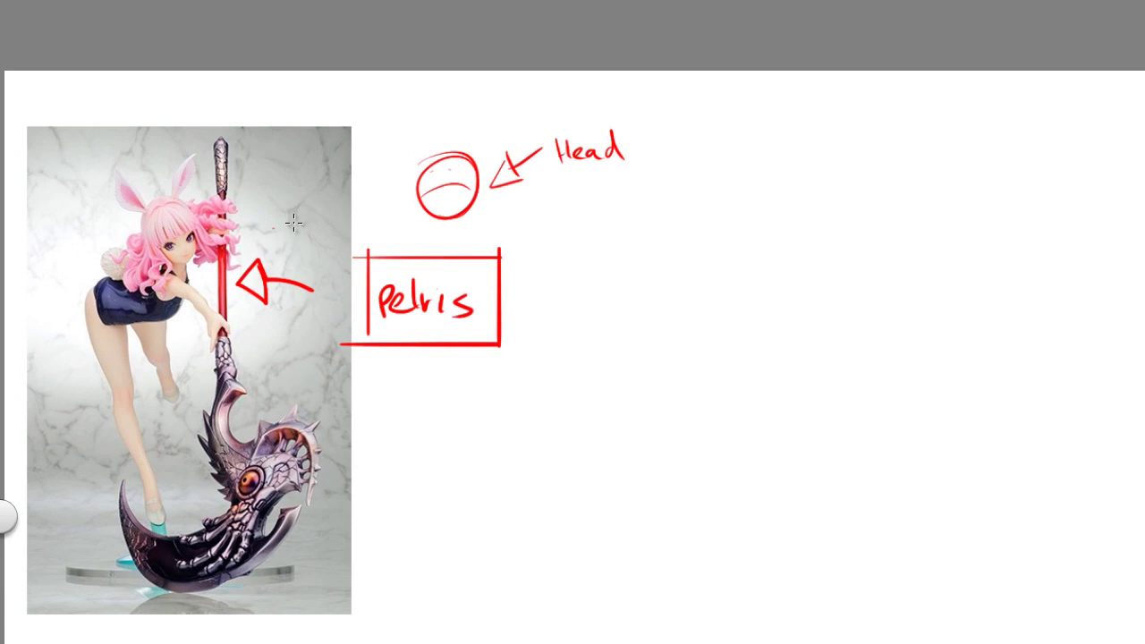
pyautogui.moveTo(465, 200)
pyautogui.mouseDown()
pyautogui.moveTo(455, 216)
pyautogui.moveTo(350, 221)
pyautogui.moveTo(342, 270)
pyautogui.mouseUp()
pyautogui.hotkey('ctrl', 'z')
pyautogui.moveTo(457, 215); pyautogui.dragTo(354, 205)
pyautogui.hotkey('ctrl', 'z')
pyautogui.moveTo(456, 216); pyautogui.dragTo(354, 215)
pyautogui.hotkey('ctrl', 'z')
pyautogui.moveTo(454, 215); pyautogui.dragTo(342, 174)
pyautogui.hotkey('ctrl', 'z')
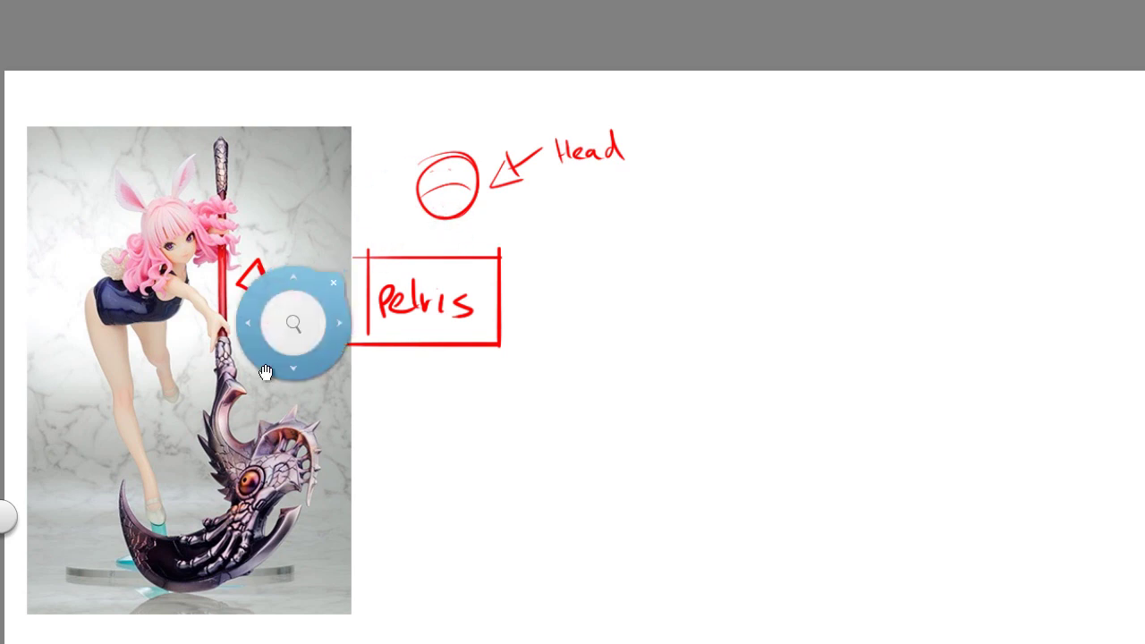
# Draw a curved red line from above the pelvis box over to the upper end of the weapon shaft.
pyautogui.moveTo(266, 374); pyautogui.dragTo(265, 383)
pyautogui.moveTo(380, 243); pyautogui.dragTo(277, 157)
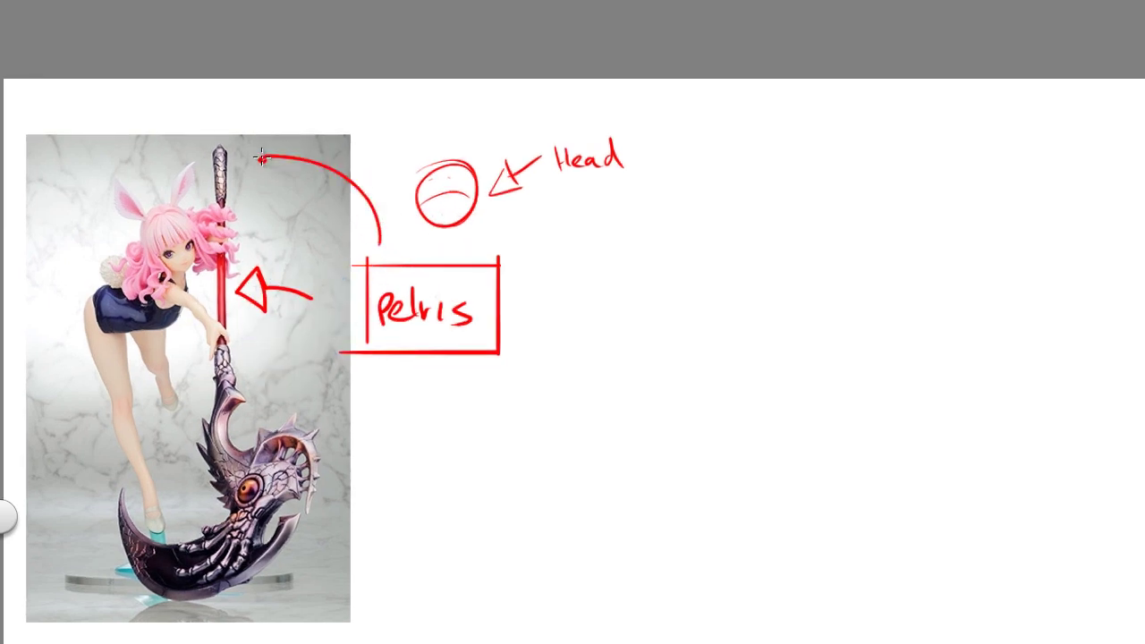
pyautogui.moveTo(232, 190); pyautogui.dragTo(286, 202)
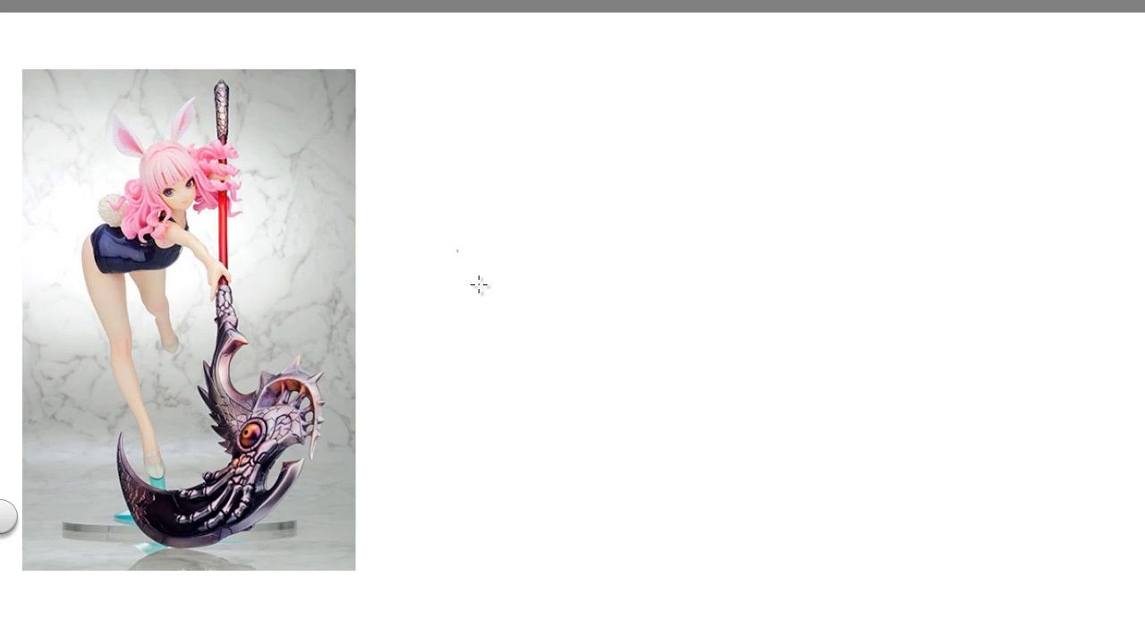
pyautogui.press('space')
pyautogui.moveTo(401, 436); pyautogui.dragTo(367, 438)
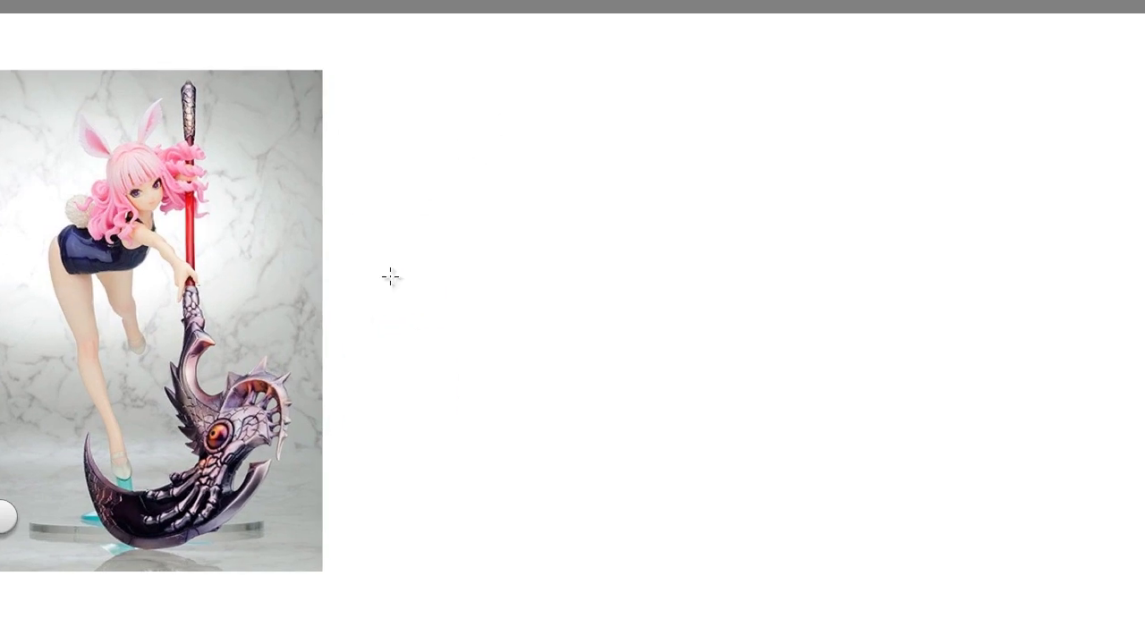
pyautogui.moveTo(97, 188)
pyautogui.mouseDown()
pyautogui.moveTo(109, 300)
pyautogui.moveTo(25, 261)
pyautogui.mouseUp()
pyautogui.hotkey('ctrl', 'z')
pyautogui.press('space')
pyautogui.moveTo(279, 382); pyautogui.dragTo(273, 374)
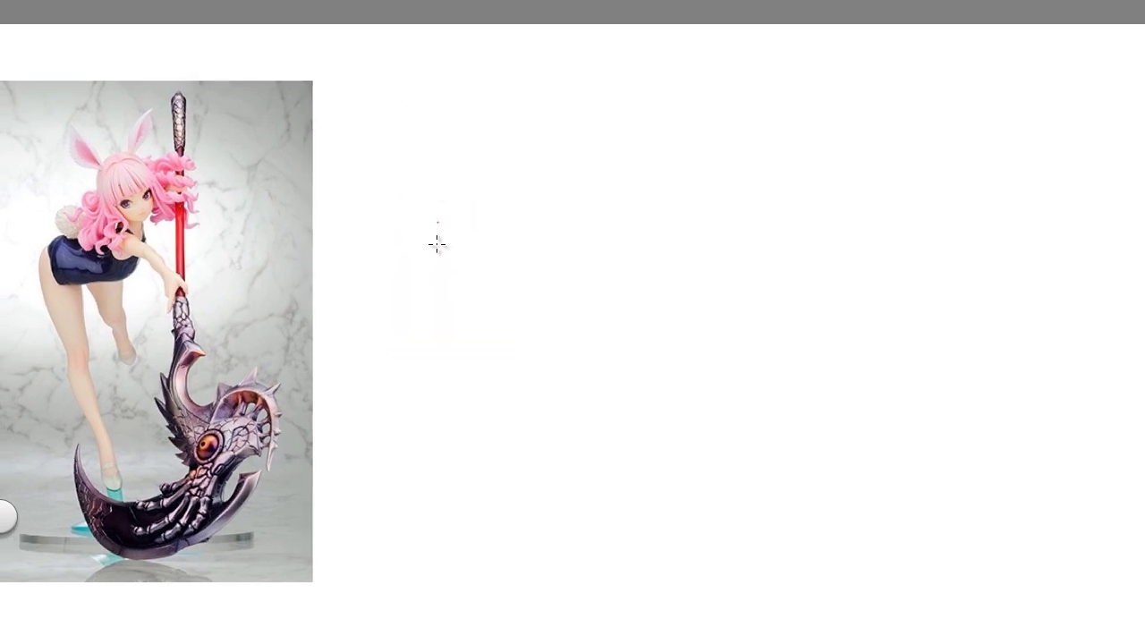
# Draw a long, slightly curved diagonal red line beside the reference figure and add an arrowhead at its upper end.
pyautogui.press('space')
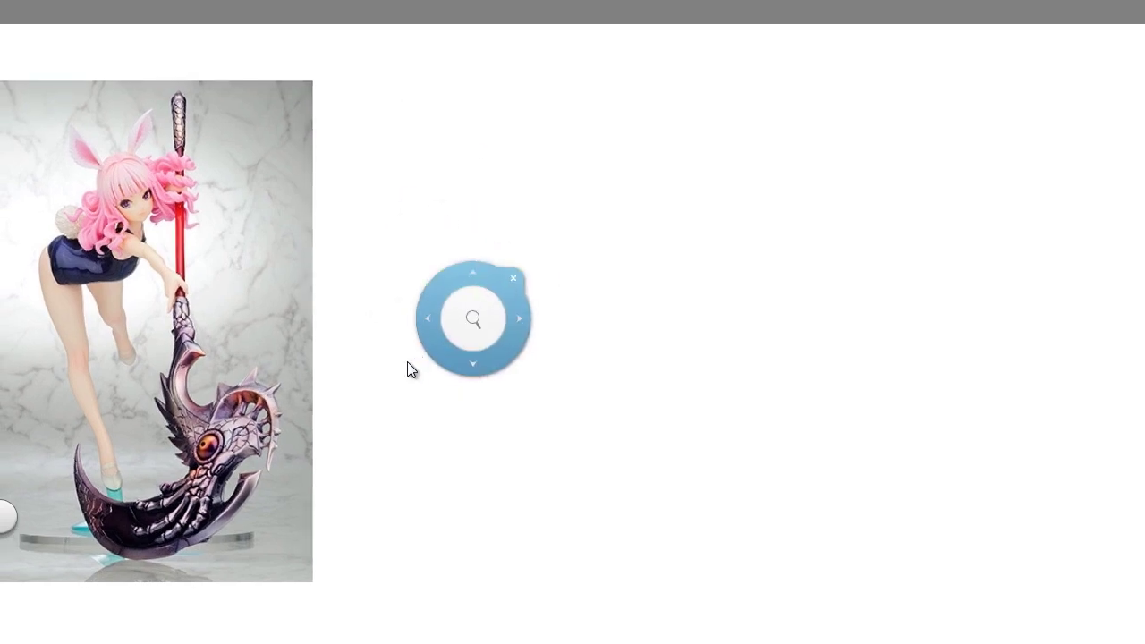
pyautogui.moveTo(379, 417); pyautogui.dragTo(382, 428)
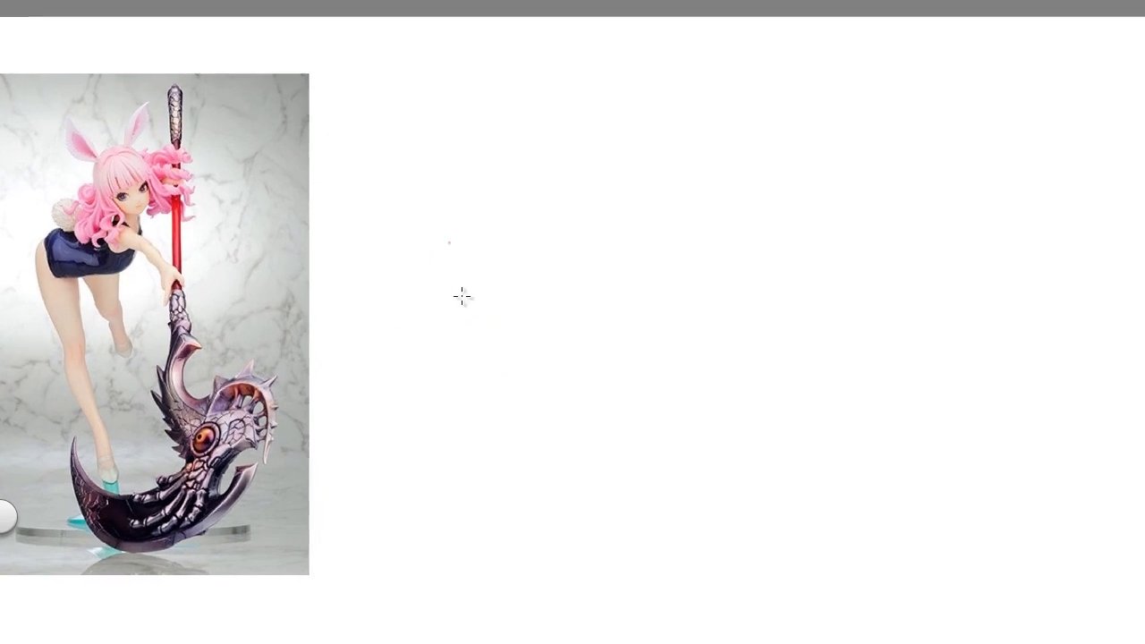
pyautogui.moveTo(447, 236); pyautogui.dragTo(606, 533)
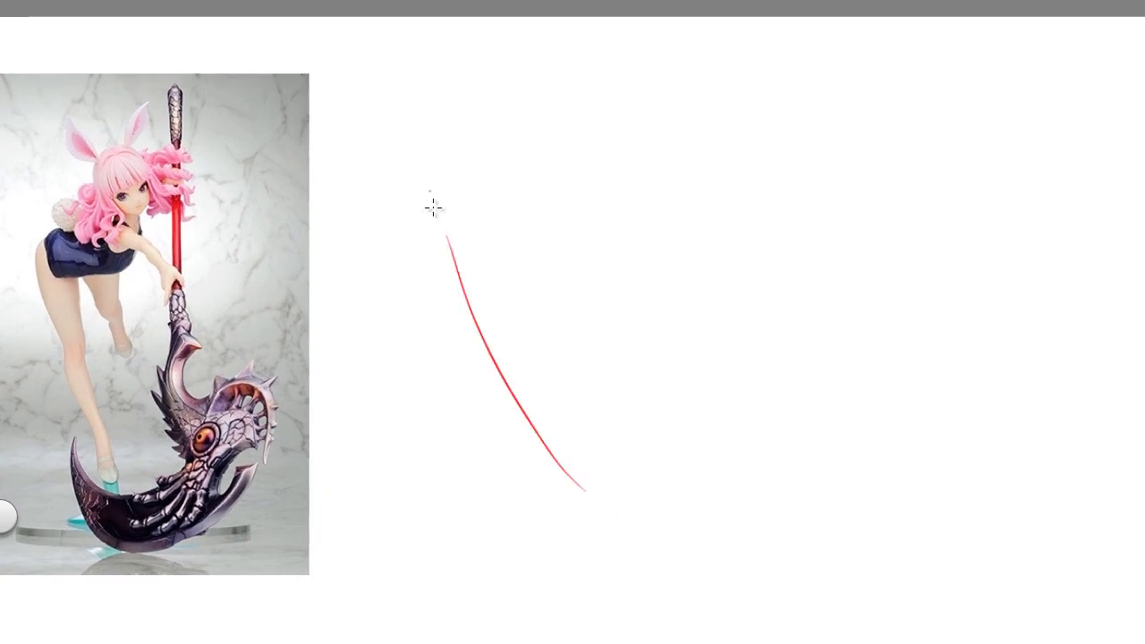
pyautogui.middleClick(503, 222)
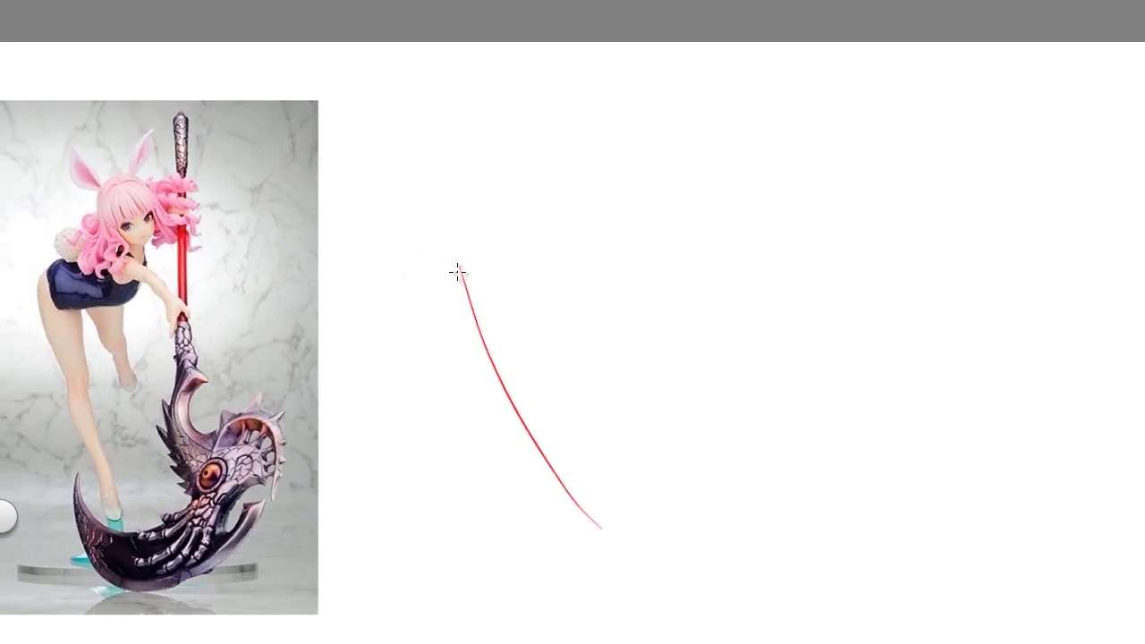
pyautogui.moveTo(457, 267); pyautogui.dragTo(470, 272)
# Draw a curved arrow that arches over the long arrow's tip and ends beside it with an arrowhead pointing down.
pyautogui.moveTo(527, 237)
pyautogui.mouseDown()
pyautogui.moveTo(444, 232)
pyautogui.moveTo(402, 337)
pyautogui.mouseUp()
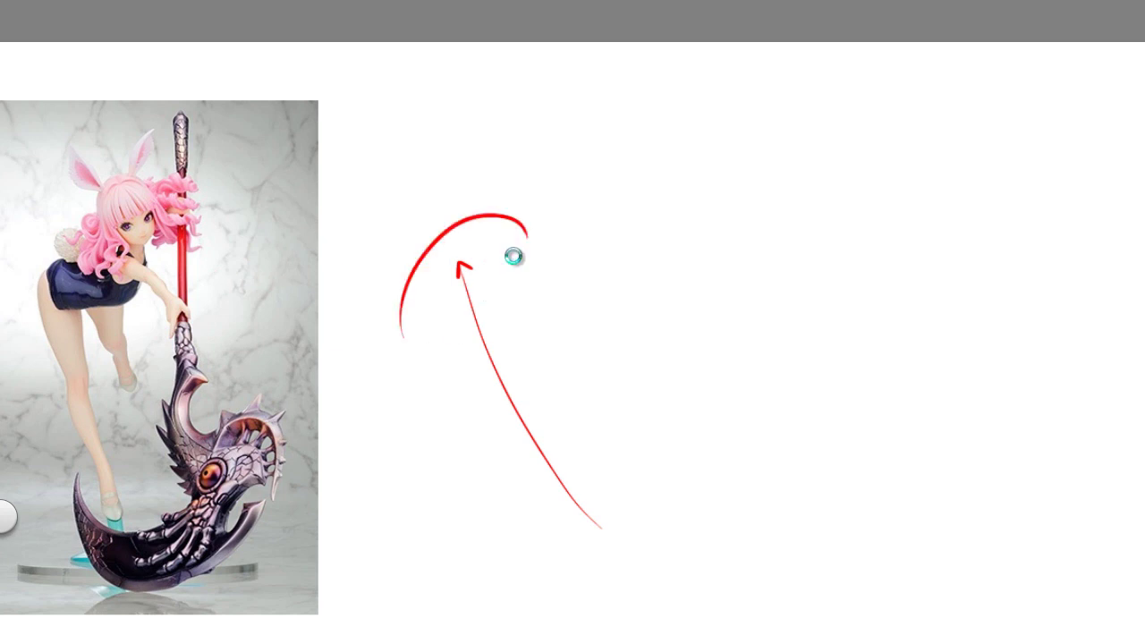
pyautogui.hotkey('ctrl', 'z')
pyautogui.moveTo(522, 231); pyautogui.dragTo(426, 326)
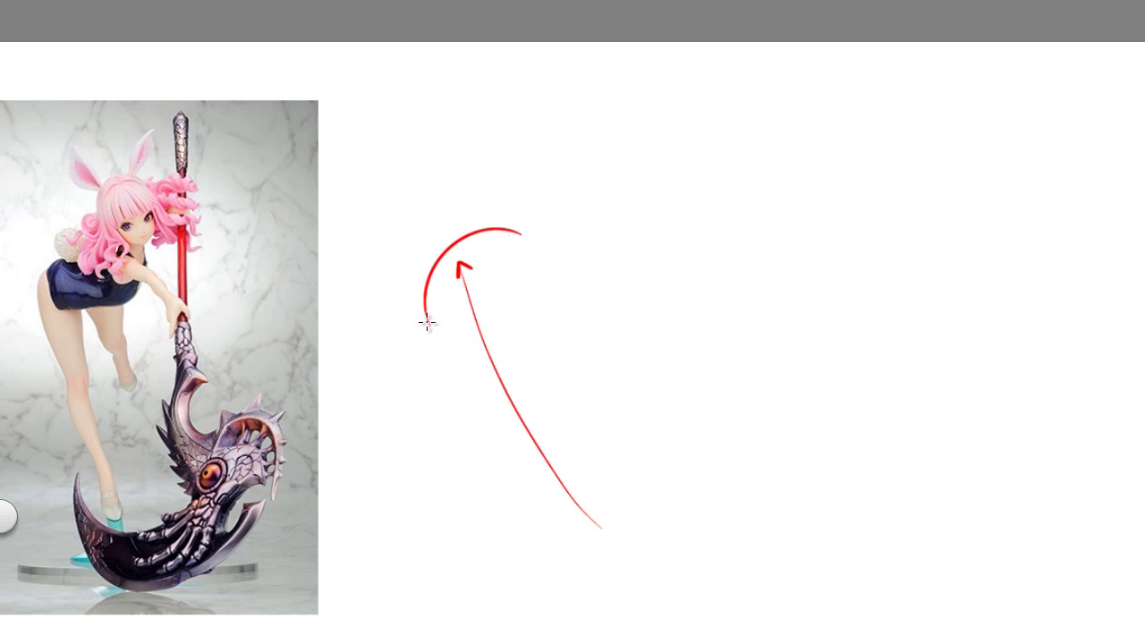
pyautogui.moveTo(429, 327); pyautogui.dragTo(435, 321)
# Sketch two small facing curved arrows and a short vertical stroke above the large arrows.
pyautogui.press('space')
pyautogui.press('space')
pyautogui.moveTo(354, 73)
pyautogui.mouseDown()
pyautogui.moveTo(373, 98)
pyautogui.moveTo(361, 132)
pyautogui.mouseUp()
pyautogui.moveTo(425, 99); pyautogui.dragTo(427, 145)
pyautogui.press('space')
pyautogui.moveTo(334, 408); pyautogui.dragTo(320, 383)
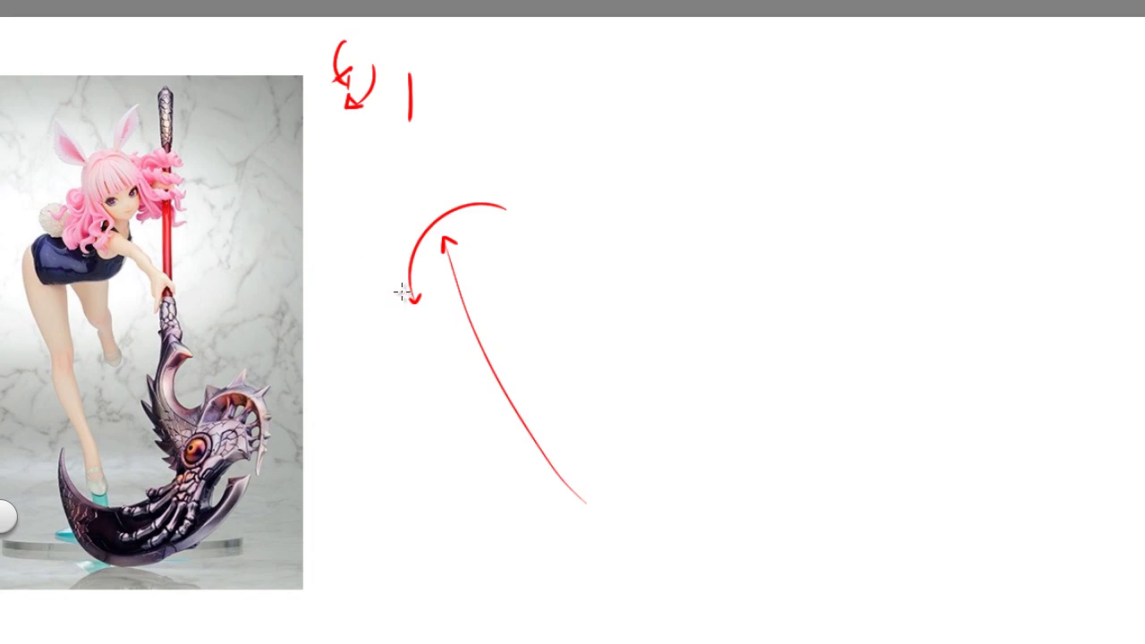
pyautogui.moveTo(404, 299); pyautogui.dragTo(483, 386)
# Handwrite the heading "Rule" next to the short vertical stroke.
pyautogui.press('space')
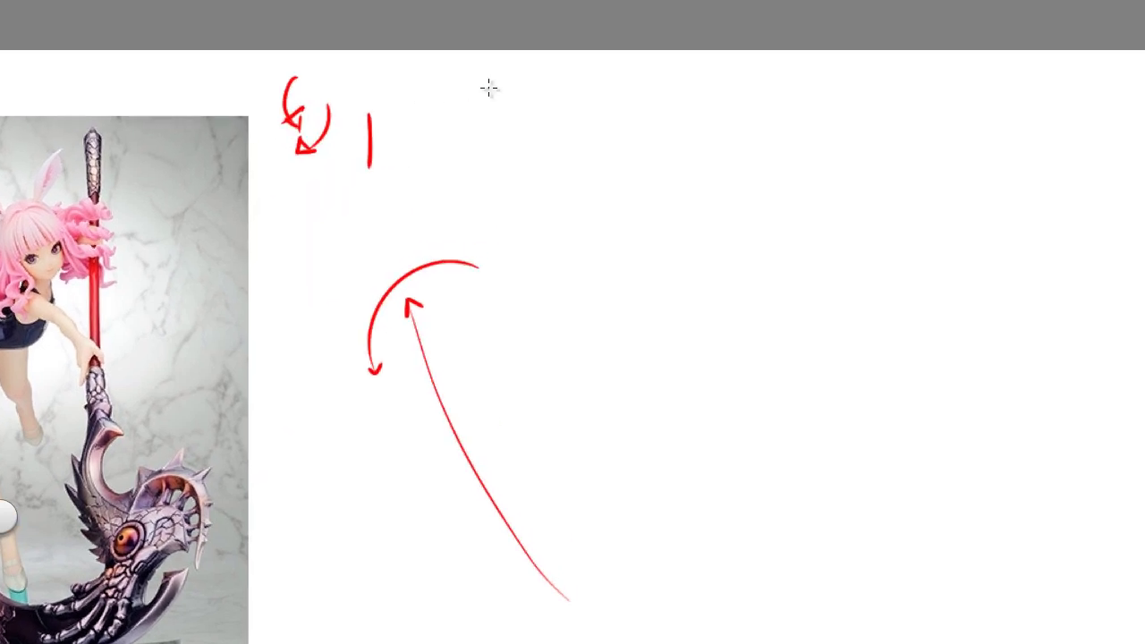
pyautogui.moveTo(485, 88)
pyautogui.mouseDown()
pyautogui.moveTo(529, 104)
pyautogui.moveTo(539, 77)
pyautogui.moveTo(568, 109)
pyautogui.mouseUp()
pyautogui.click(502, 130)
pyautogui.press('space')
pyautogui.moveTo(452, 172); pyautogui.dragTo(536, 150)
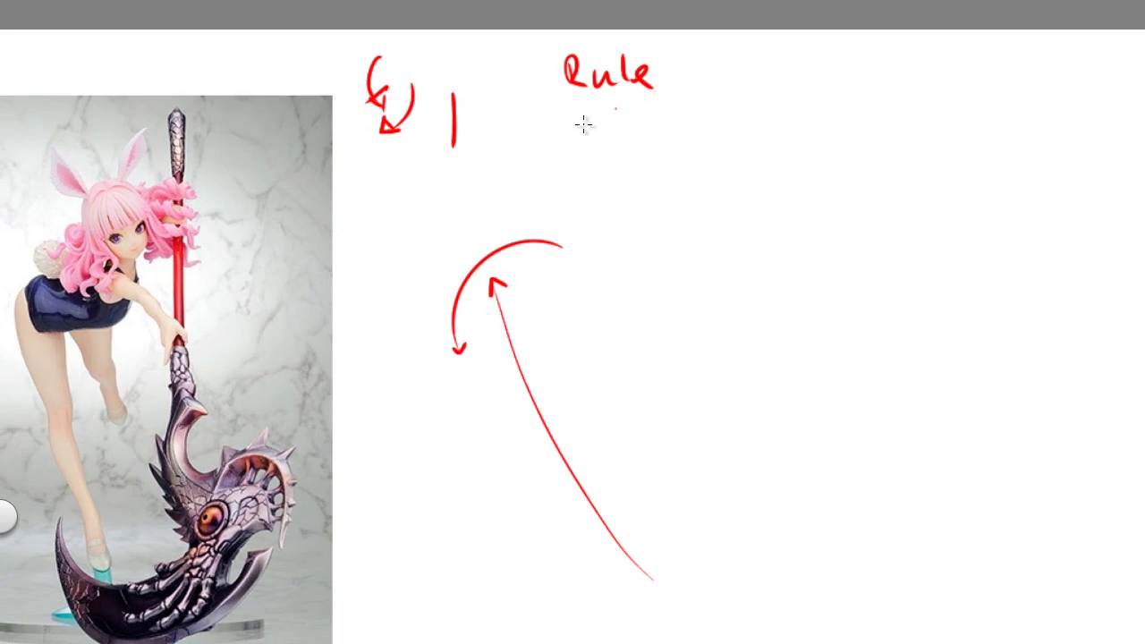
pyautogui.click(729, 78)
pyautogui.moveTo(751, 56)
pyautogui.mouseDown()
pyautogui.moveTo(685, 457)
pyautogui.moveTo(697, 466)
pyautogui.moveTo(714, 445)
pyautogui.mouseUp()
pyautogui.hotkey('ctrl', 'z')
pyautogui.hotkey('ctrl', 'z')
# Draw a chain of shorter curved arrows continuing from the arched arrow's end down along the long arrow.
pyautogui.press('space')
pyautogui.moveTo(303, 361); pyautogui.dragTo(324, 300)
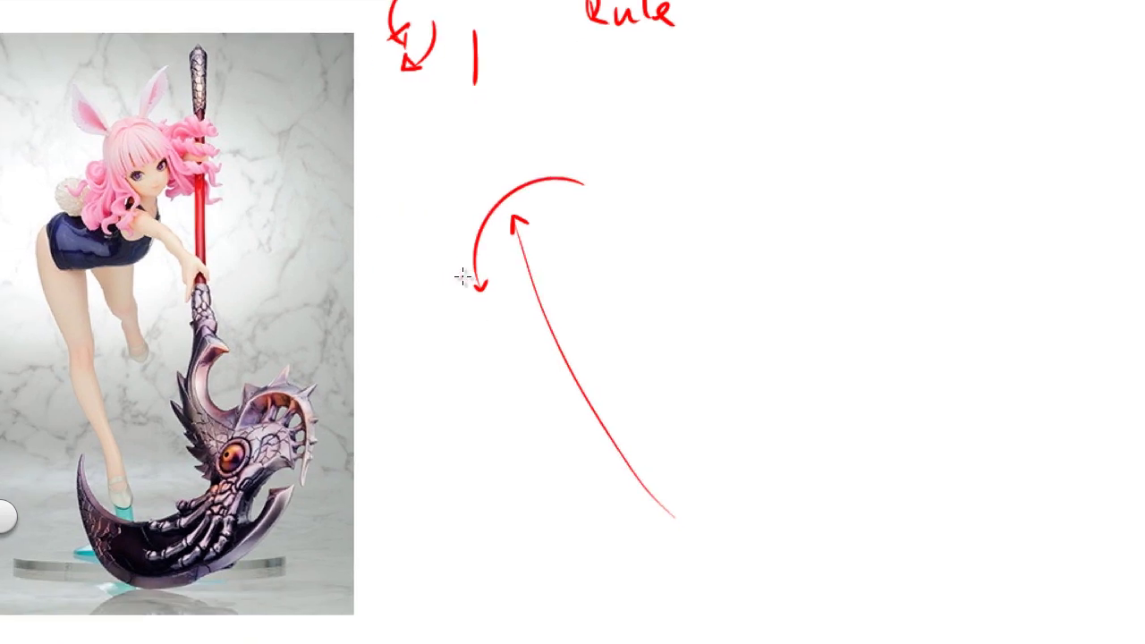
pyautogui.moveTo(461, 268)
pyautogui.mouseDown()
pyautogui.moveTo(547, 385)
pyautogui.moveTo(514, 374)
pyautogui.mouseUp()
pyautogui.hotkey('ctrl', 'z')
pyautogui.moveTo(529, 352); pyautogui.dragTo(550, 395)
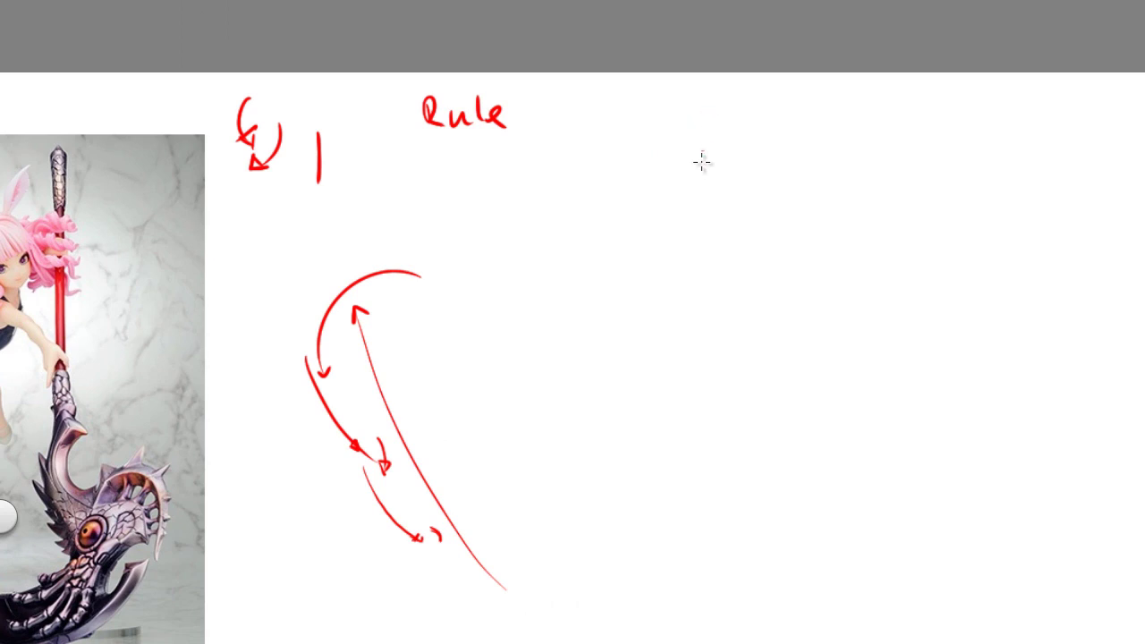
# Draw a tall narrow limb shape with one curved side, one thickened straight side, a slanted upper edge and an arrow-ended lower edge.
pyautogui.moveTo(704, 97); pyautogui.dragTo(726, 328)
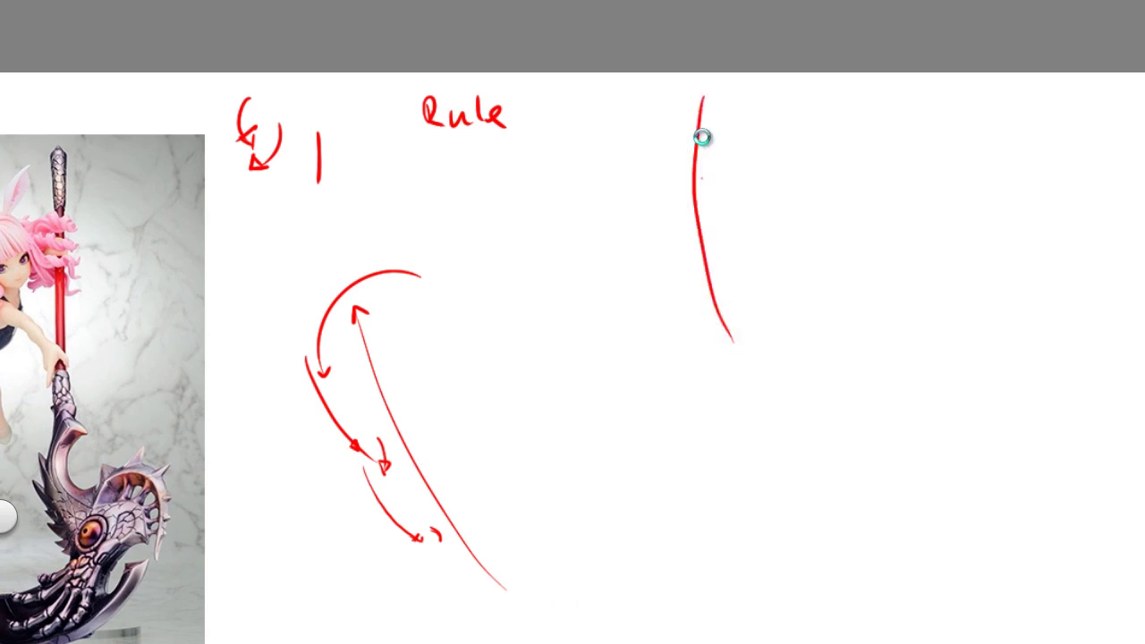
pyautogui.hotkey('ctrl', 'z')
pyautogui.moveTo(704, 93); pyautogui.dragTo(726, 335)
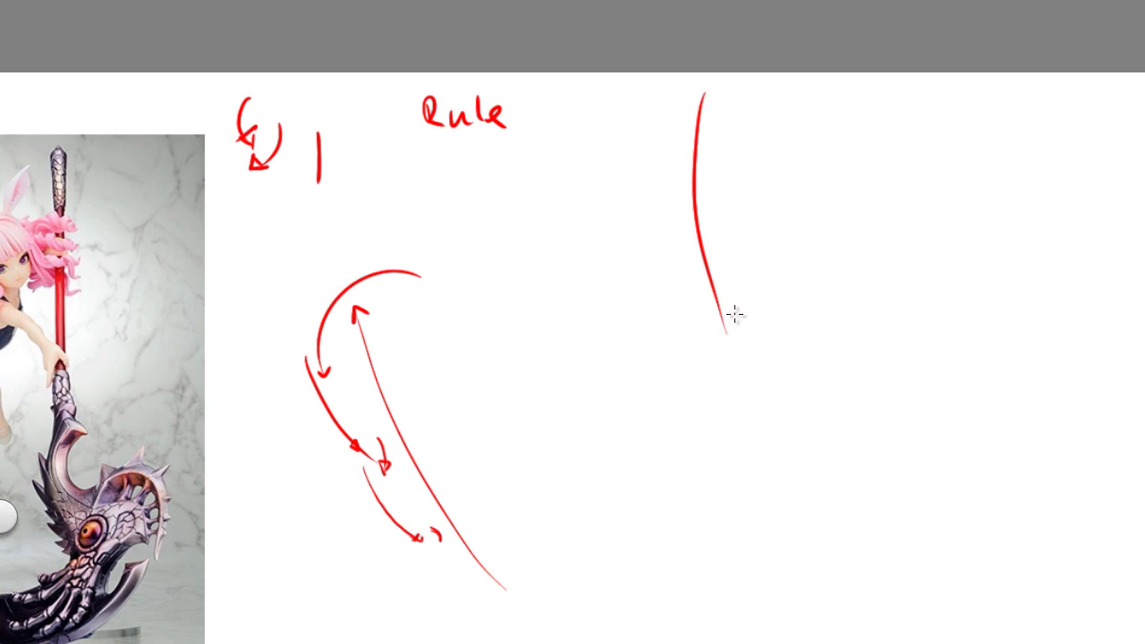
pyautogui.moveTo(690, 351); pyautogui.dragTo(731, 324)
pyautogui.moveTo(673, 356); pyautogui.dragTo(684, 361)
pyautogui.moveTo(664, 98); pyautogui.dragTo(686, 359)
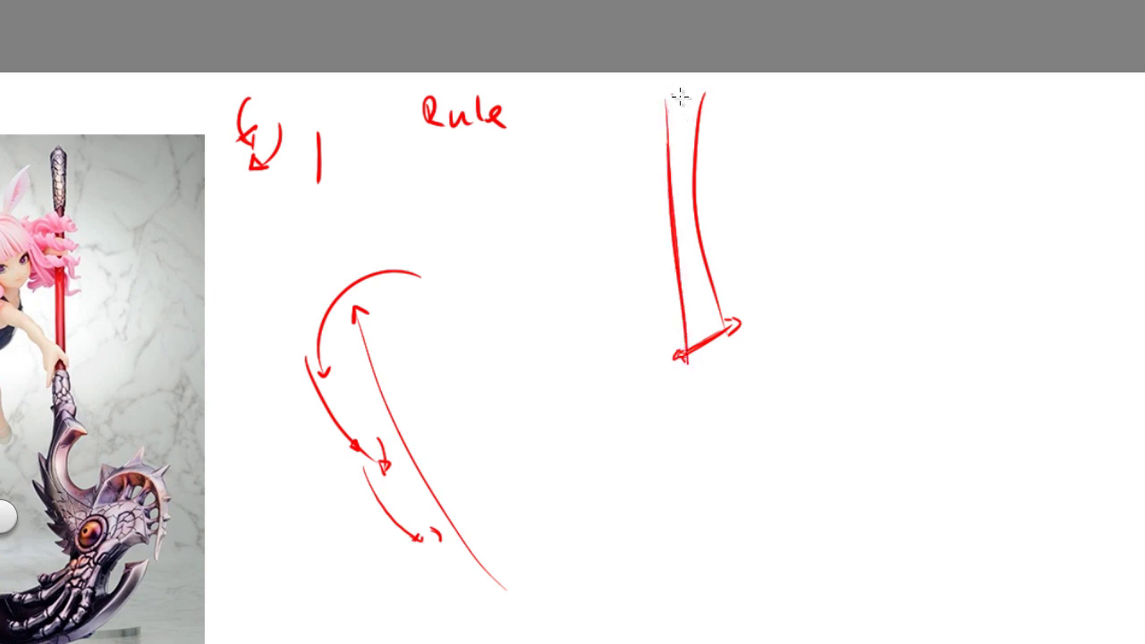
pyautogui.moveTo(657, 116); pyautogui.dragTo(701, 93)
pyautogui.moveTo(684, 208)
pyautogui.mouseDown()
pyautogui.moveTo(680, 245)
pyautogui.moveTo(665, 121)
pyautogui.moveTo(690, 358)
pyautogui.moveTo(672, 182)
pyautogui.moveTo(686, 334)
pyautogui.mouseUp()
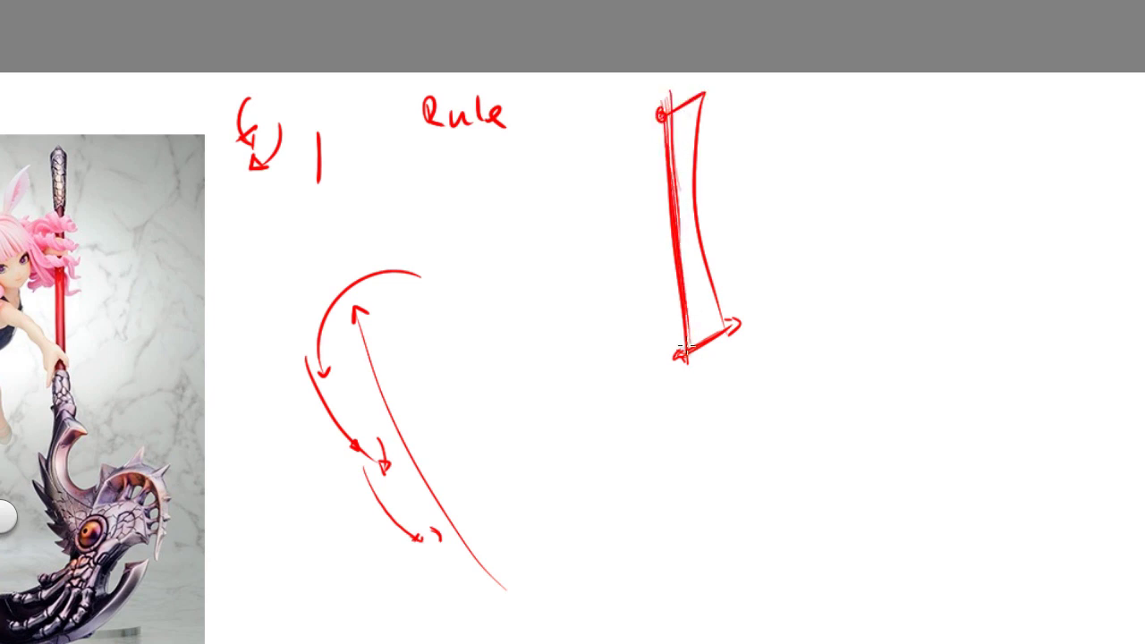
pyautogui.press('space')
pyautogui.moveTo(390, 493); pyautogui.dragTo(530, 417)
pyautogui.press('space')
pyautogui.moveTo(569, 490); pyautogui.dragTo(452, 510)
pyautogui.press('space')
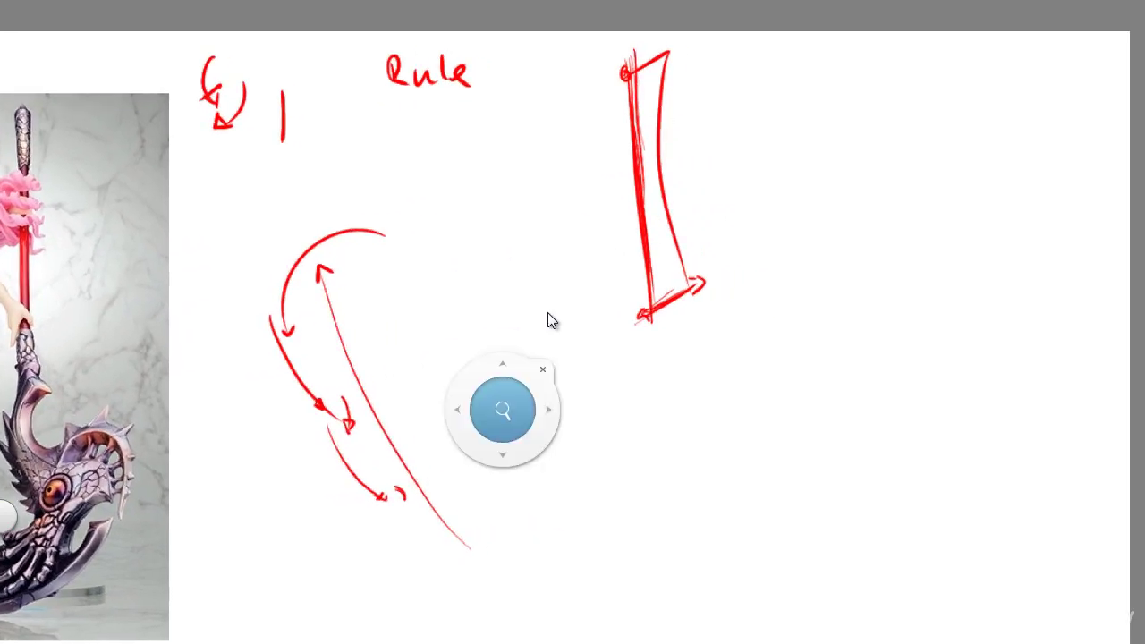
pyautogui.moveTo(733, 211)
pyautogui.mouseDown()
pyautogui.moveTo(697, 246)
pyautogui.moveTo(680, 243)
pyautogui.moveTo(710, 247)
pyautogui.mouseUp()
pyautogui.hotkey('ctrl', 'z')
pyautogui.hotkey('ctrl', 'z')
# Sketch a flaring lower segment with a rounded base and a pointed joint overlapping the limb shape's lower edge.
pyautogui.moveTo(574, 307)
pyautogui.mouseDown()
pyautogui.moveTo(612, 282)
pyautogui.moveTo(624, 299)
pyautogui.moveTo(635, 285)
pyautogui.moveTo(680, 333)
pyautogui.moveTo(664, 314)
pyautogui.moveTo(654, 375)
pyautogui.moveTo(665, 392)
pyautogui.moveTo(724, 399)
pyautogui.mouseUp()
pyautogui.hotkey('ctrl', 'z')
pyautogui.moveTo(684, 313); pyautogui.dragTo(732, 385)
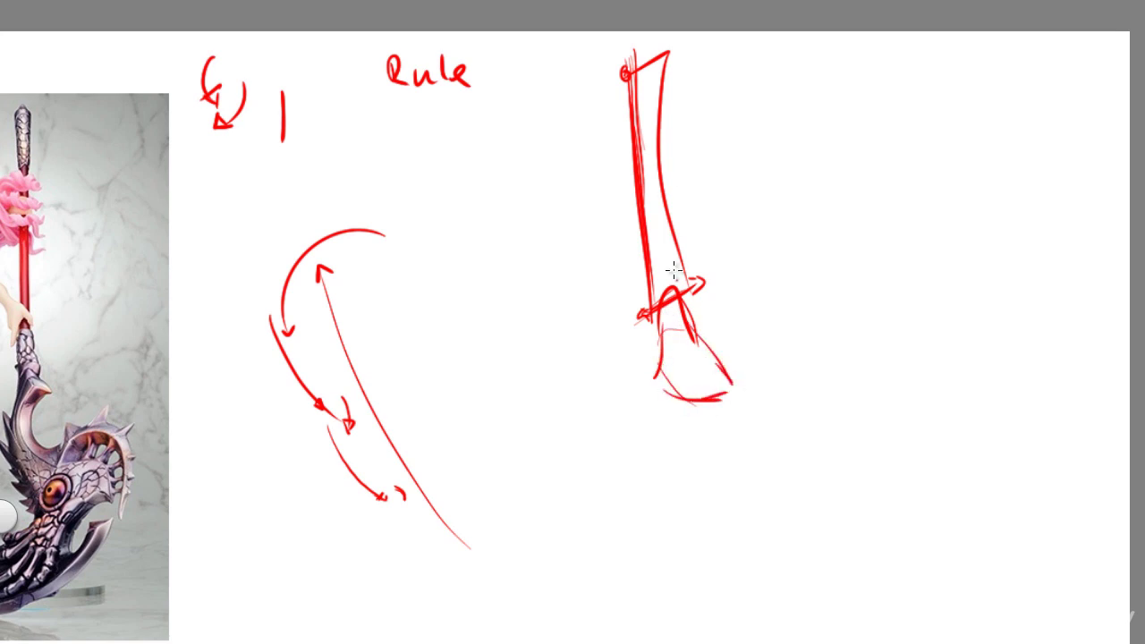
pyautogui.press('space')
pyautogui.moveTo(515, 374); pyautogui.dragTo(528, 388)
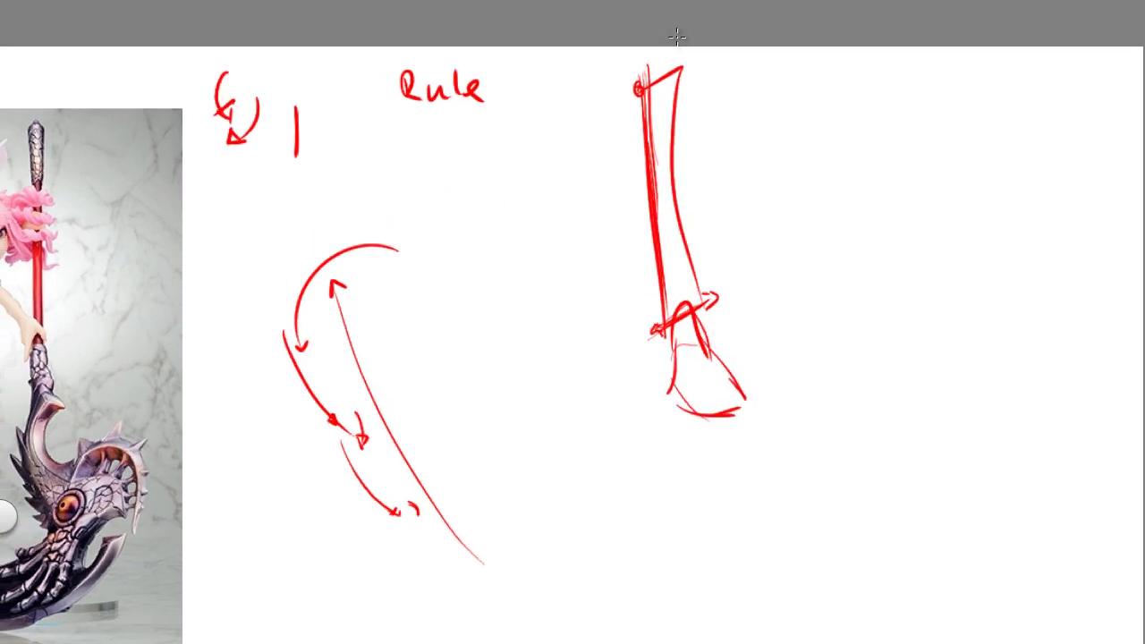
pyautogui.moveTo(669, 43)
pyautogui.mouseDown()
pyautogui.moveTo(646, 70)
pyautogui.moveTo(658, 62)
pyautogui.mouseUp()
pyautogui.press('space')
pyautogui.moveTo(721, 279)
pyautogui.mouseDown()
pyautogui.moveTo(682, 319)
pyautogui.moveTo(666, 360)
pyautogui.mouseUp()
pyautogui.hotkey('ctrl', 'z')
pyautogui.hotkey('ctrl', 'z')
pyautogui.press('space')
pyautogui.moveTo(346, 402); pyautogui.dragTo(377, 226)
pyautogui.press('space')
pyautogui.moveTo(359, 332); pyautogui.dragTo(361, 338)
pyautogui.moveTo(285, 391); pyautogui.dragTo(442, 439)
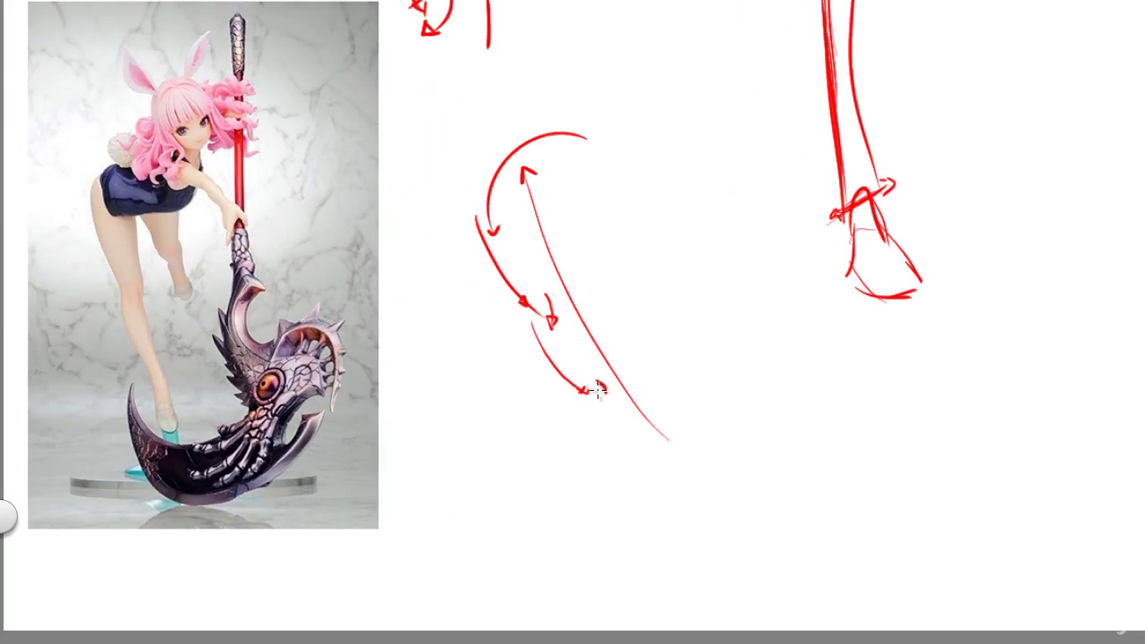
# Add a small foot shape at the end of the leg's arrow chain and a second, parallel chain of arrows along its inner side.
pyautogui.hotkey('ctrl', 'space')
pyautogui.moveTo(596, 322); pyautogui.dragTo(591, 292)
pyautogui.moveTo(392, 443); pyautogui.dragTo(438, 474)
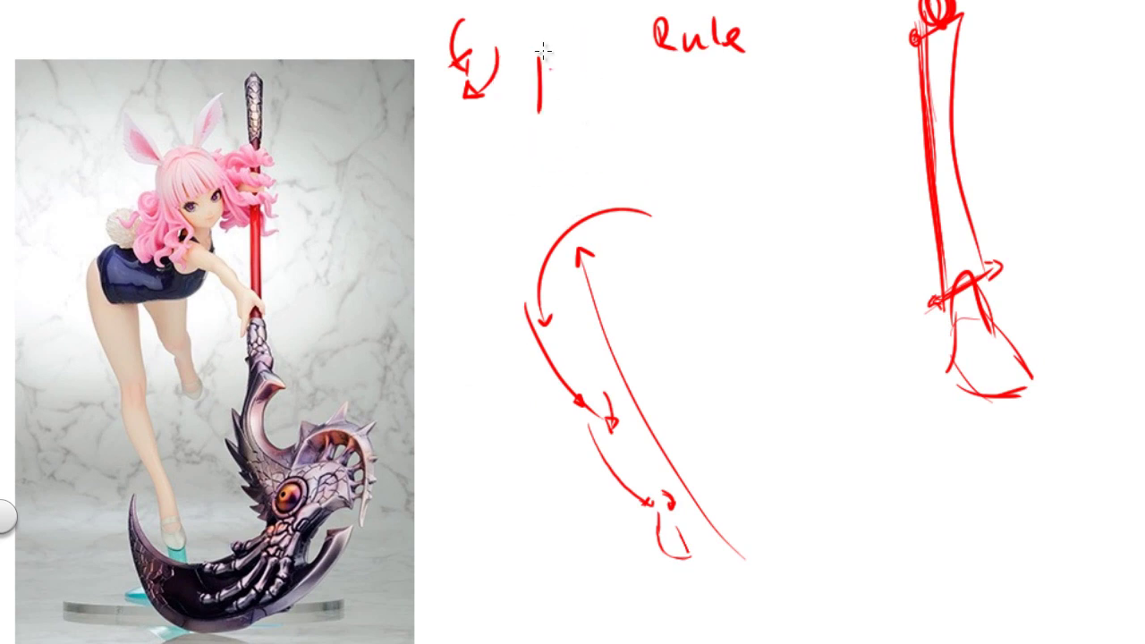
pyautogui.press('space')
pyautogui.moveTo(423, 408); pyautogui.dragTo(341, 343)
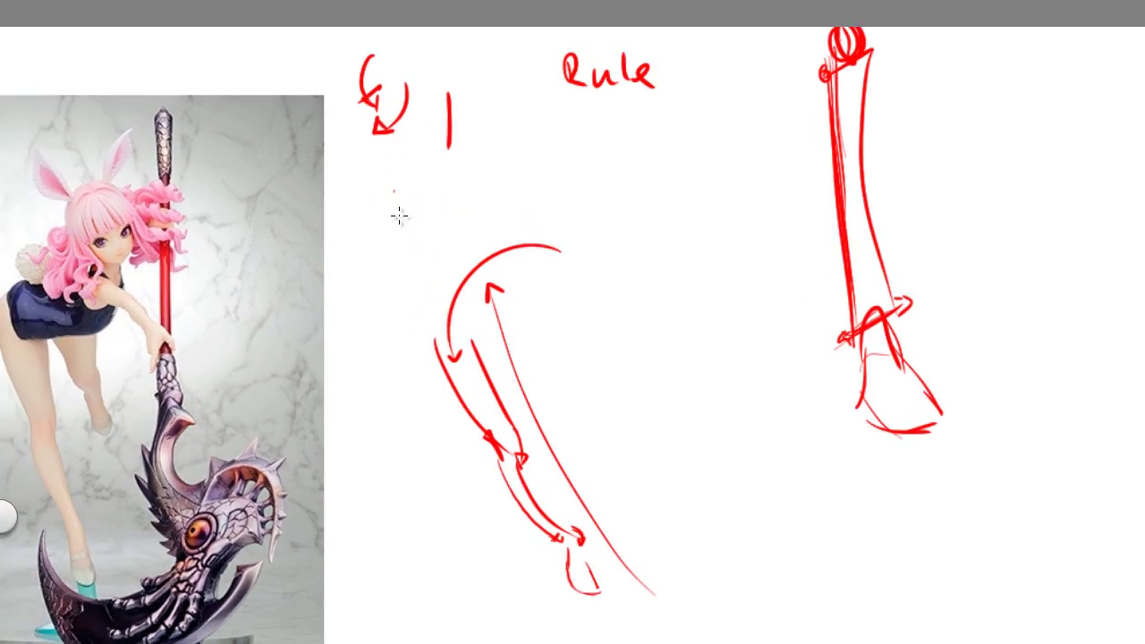
# Draw a straight slanted arrow across the top of the leg, rising from the outer edge below the arched arrow.
pyautogui.moveTo(414, 402); pyautogui.dragTo(398, 437)
pyautogui.moveTo(271, 434); pyautogui.dragTo(242, 462)
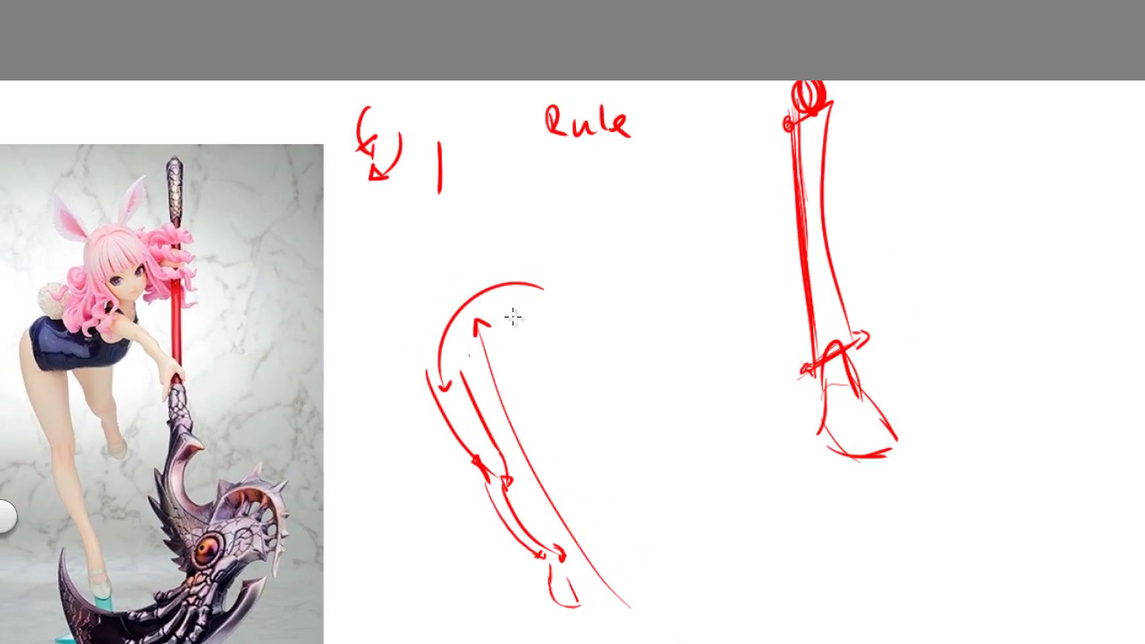
pyautogui.moveTo(438, 407); pyautogui.dragTo(563, 310)
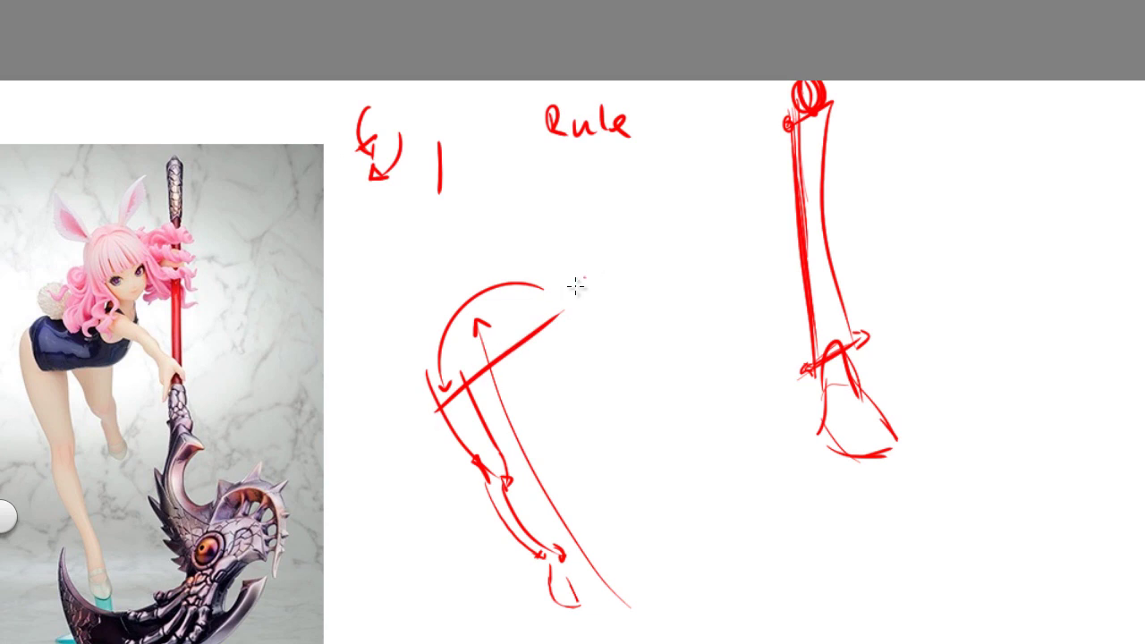
pyautogui.moveTo(544, 307)
pyautogui.mouseDown()
pyautogui.moveTo(569, 312)
pyautogui.moveTo(561, 328)
pyautogui.mouseUp()
pyautogui.moveTo(421, 429)
pyautogui.mouseDown()
pyautogui.moveTo(387, 404)
pyautogui.moveTo(383, 450)
pyautogui.mouseUp()
pyautogui.moveTo(347, 396); pyautogui.dragTo(363, 420)
pyautogui.moveTo(600, 256); pyautogui.dragTo(447, 381)
pyautogui.hotkey('ctrl', 'z')
# Try an oval enclosing the arched arrow and the slanted arrow at the top of the leg.
pyautogui.moveTo(320, 426)
pyautogui.mouseDown()
pyautogui.moveTo(375, 374)
pyautogui.moveTo(301, 444)
pyautogui.mouseUp()
pyautogui.moveTo(266, 479); pyautogui.dragTo(298, 430)
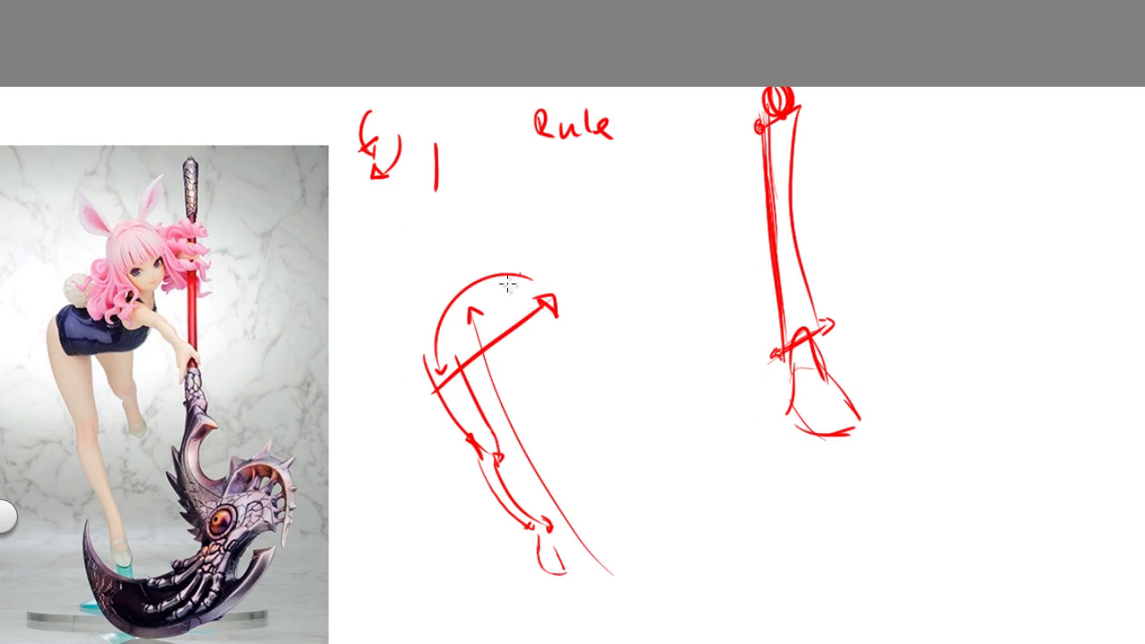
pyautogui.press('space')
pyautogui.moveTo(345, 417); pyautogui.dragTo(333, 444)
pyautogui.moveTo(421, 365)
pyautogui.mouseDown()
pyautogui.moveTo(475, 296)
pyautogui.moveTo(520, 338)
pyautogui.moveTo(484, 402)
pyautogui.mouseUp()
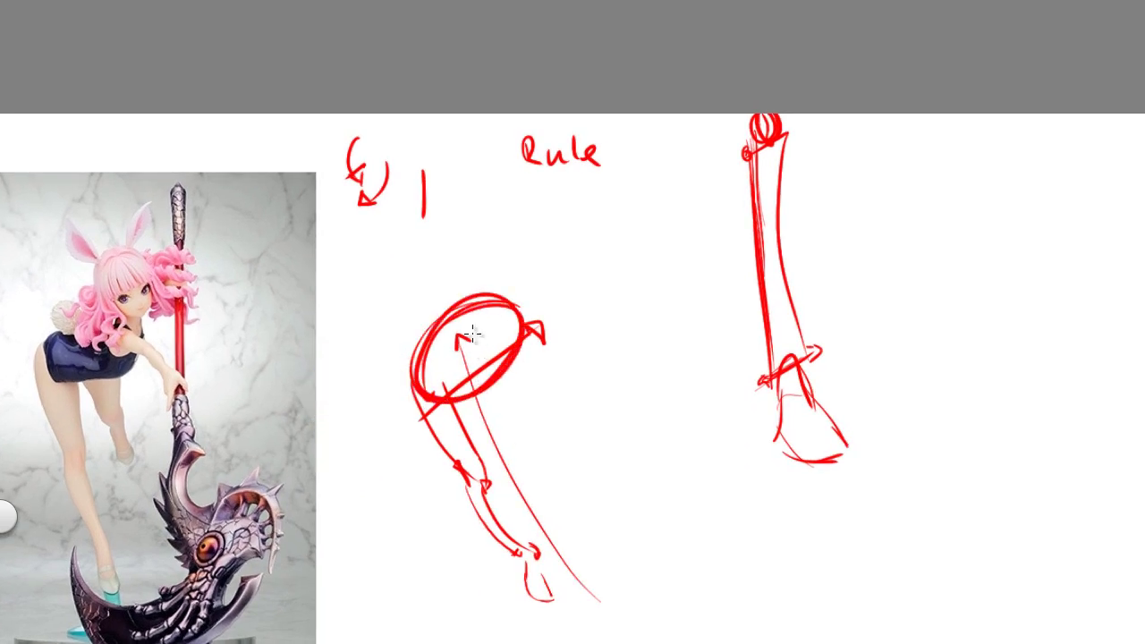
pyautogui.moveTo(442, 349)
pyautogui.mouseDown()
pyautogui.moveTo(564, 274)
pyautogui.moveTo(557, 264)
pyautogui.mouseUp()
pyautogui.hotkey('ctrl', 'z')
pyautogui.hotkey('ctrl', 'z')
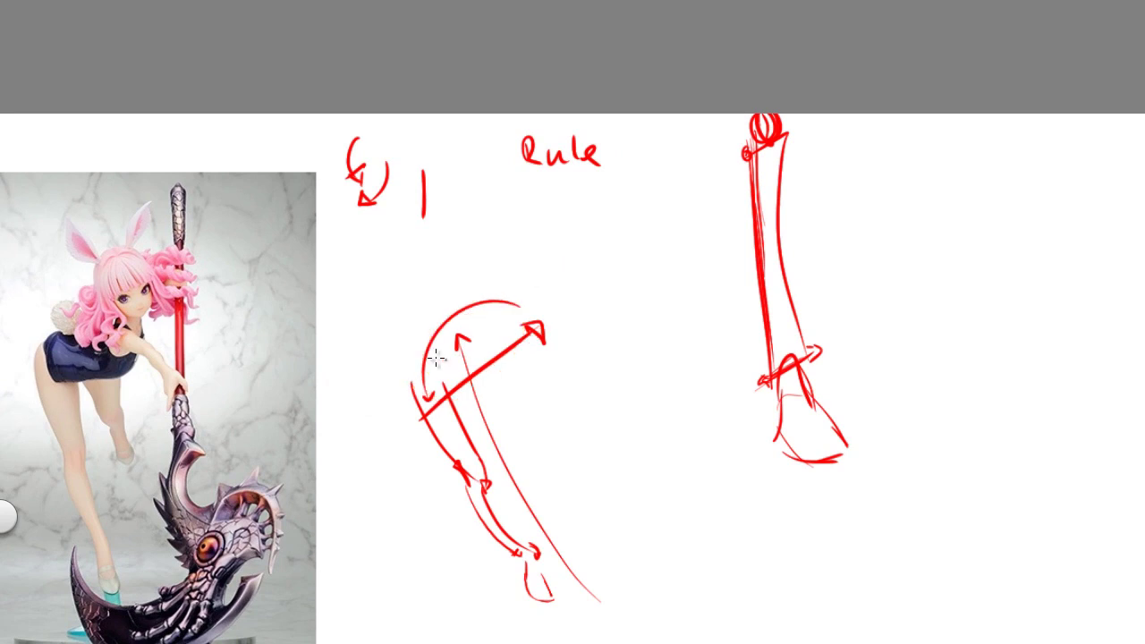
pyautogui.press('space')
pyautogui.moveTo(398, 453)
pyautogui.mouseDown()
pyautogui.moveTo(396, 384)
pyautogui.moveTo(400, 422)
pyautogui.mouseUp()
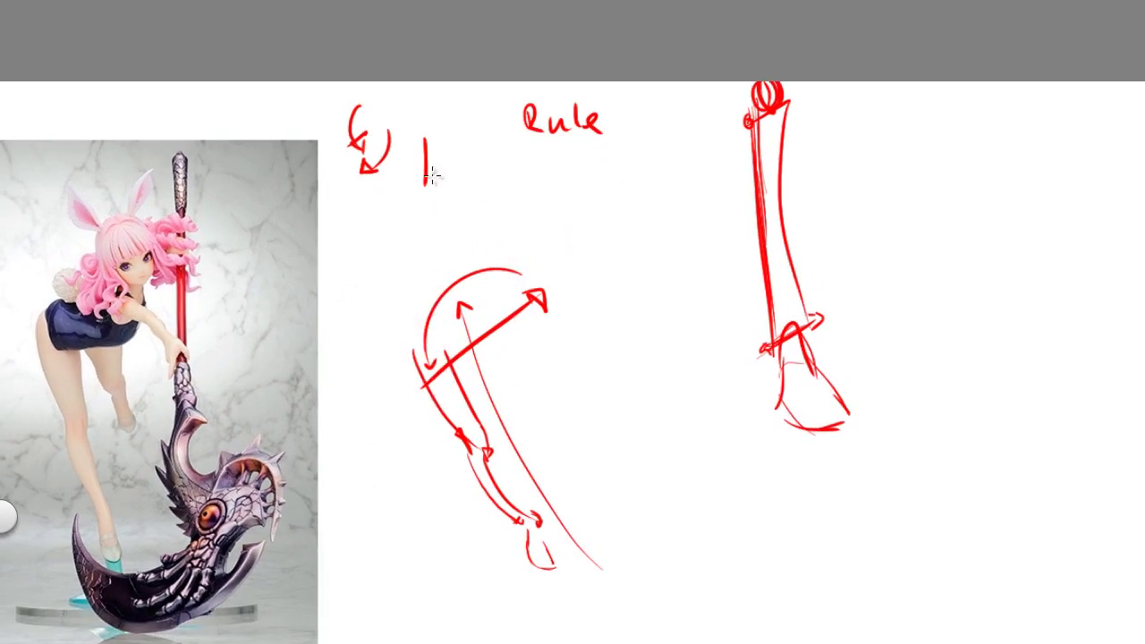
pyautogui.press('space')
pyautogui.moveTo(134, 425); pyautogui.dragTo(219, 423)
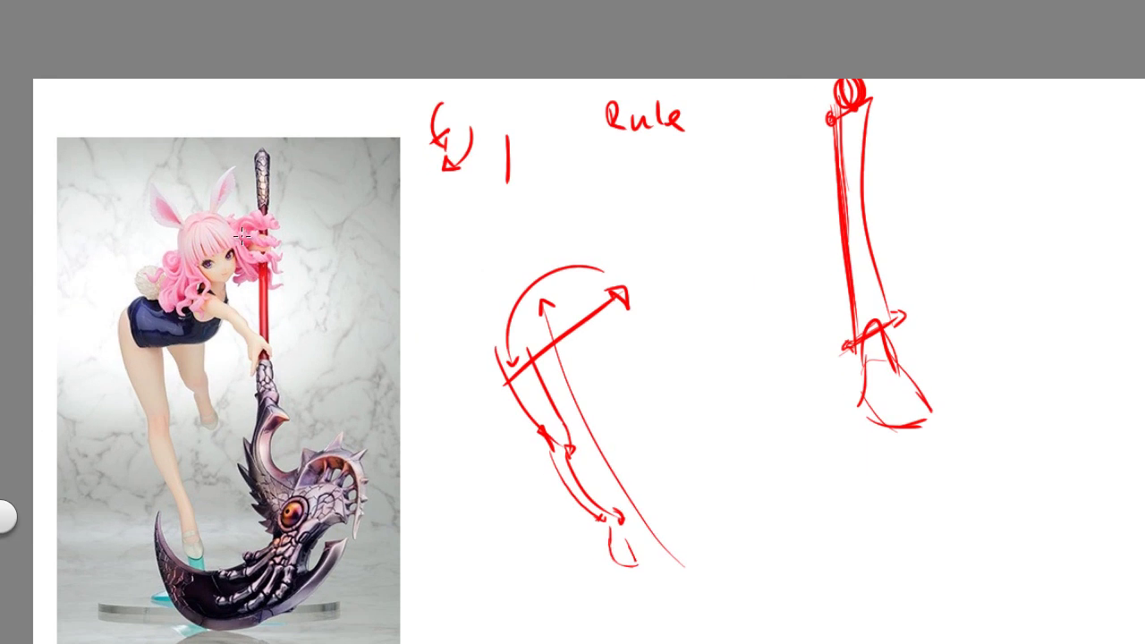
pyautogui.moveTo(231, 226)
pyautogui.mouseDown()
pyautogui.moveTo(187, 239)
pyautogui.moveTo(94, 317)
pyautogui.moveTo(215, 240)
pyautogui.mouseUp()
pyautogui.hotkey('ctrl', 'z')
pyautogui.press('space')
pyautogui.moveTo(174, 458); pyautogui.dragTo(83, 457)
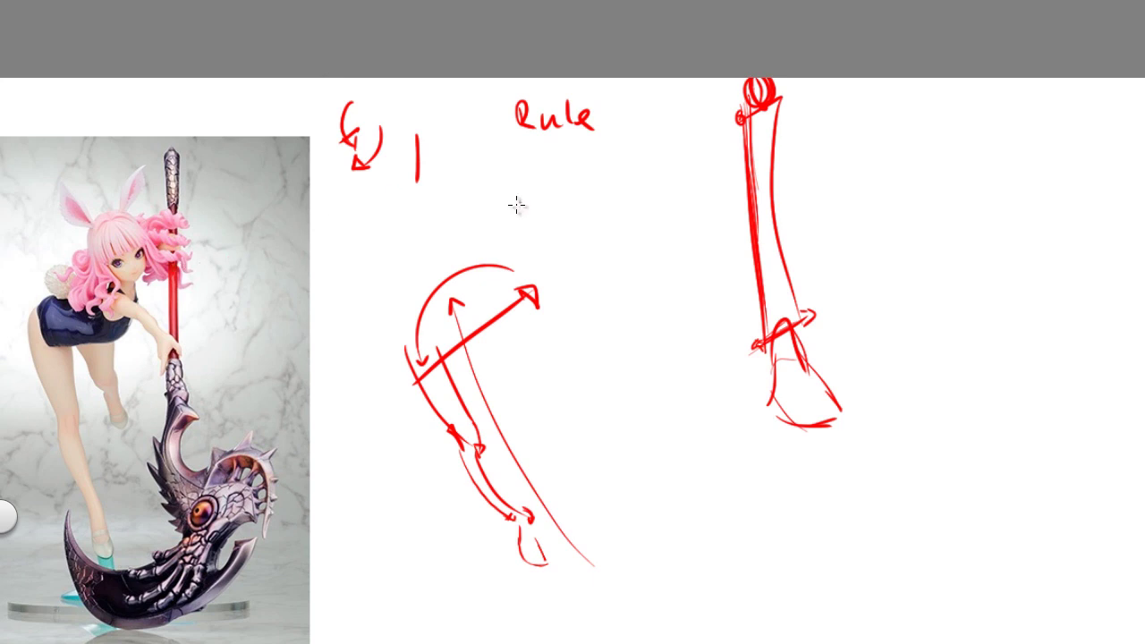
# Draw a long, slightly curved arrow from beside the "Rule" heading down to the arched arrow's upper end.
pyautogui.press('space')
pyautogui.moveTo(382, 347); pyautogui.dragTo(370, 322)
pyautogui.moveTo(463, 187)
pyautogui.mouseDown()
pyautogui.moveTo(593, 306)
pyautogui.moveTo(483, 188)
pyautogui.mouseUp()
pyautogui.hotkey('ctrl', 'z')
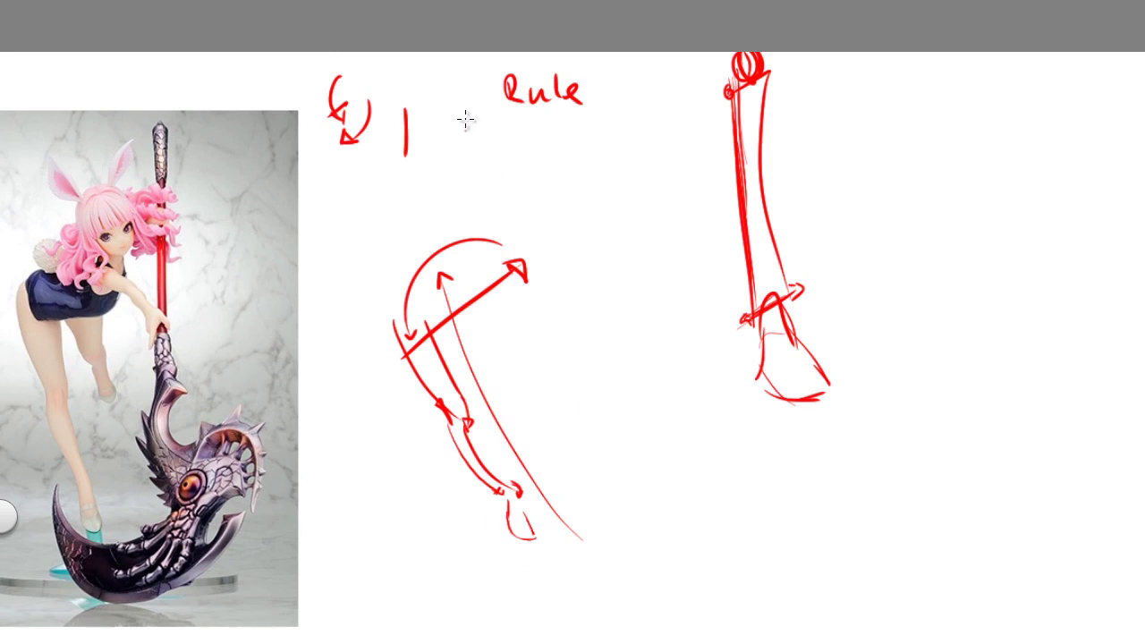
pyautogui.moveTo(468, 84)
pyautogui.mouseDown()
pyautogui.moveTo(517, 275)
pyautogui.moveTo(511, 240)
pyautogui.mouseUp()
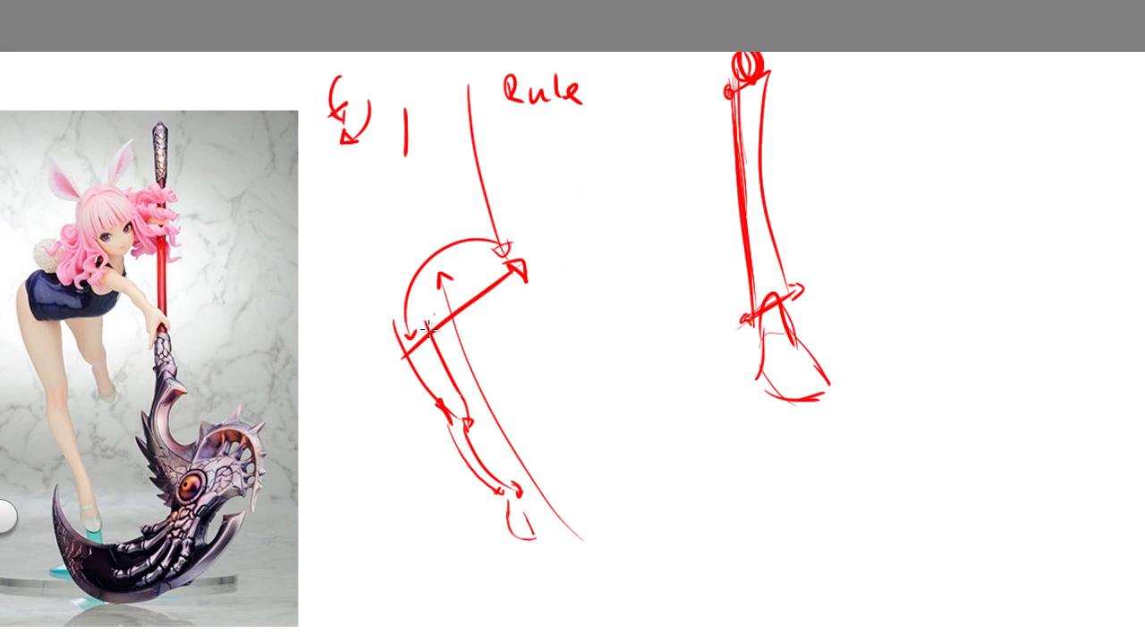
# Try short strokes around the slanted arrow at the top of the leg.
pyautogui.moveTo(458, 302)
pyautogui.mouseDown()
pyautogui.moveTo(434, 298)
pyautogui.moveTo(451, 297)
pyautogui.moveTo(464, 348)
pyautogui.mouseUp()
pyautogui.hotkey('ctrl', 'z')
pyautogui.moveTo(419, 299)
pyautogui.mouseDown()
pyautogui.moveTo(409, 355)
pyautogui.moveTo(441, 364)
pyautogui.mouseUp()
pyautogui.hotkey('ctrl', 'z')
# Draw a sweeping curve down and back beneath the slanted arrow's head to its middle, redoing it for a better flow.
pyautogui.moveTo(580, 187)
pyautogui.mouseDown()
pyautogui.moveTo(508, 330)
pyautogui.moveTo(458, 308)
pyautogui.mouseUp()
pyautogui.hotkey('ctrl', 'z')
pyautogui.moveTo(585, 185); pyautogui.dragTo(452, 311)
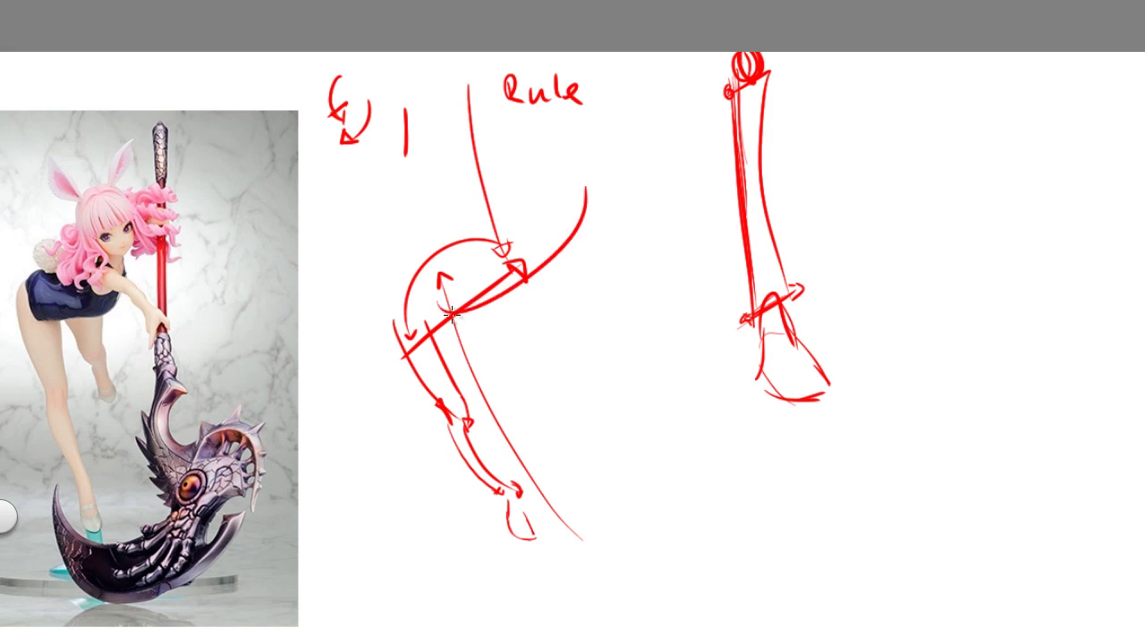
pyautogui.hotkey('ctrl', 'z')
pyautogui.moveTo(580, 186); pyautogui.dragTo(457, 317)
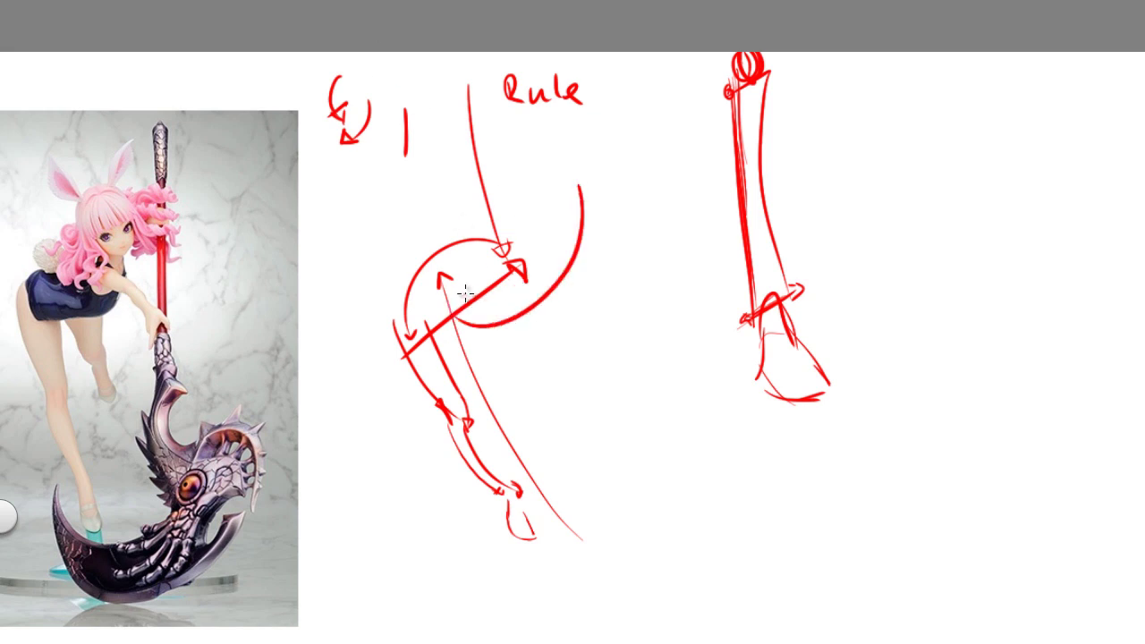
pyautogui.hotkey('ctrl', 'z')
pyautogui.moveTo(582, 195); pyautogui.dragTo(425, 303)
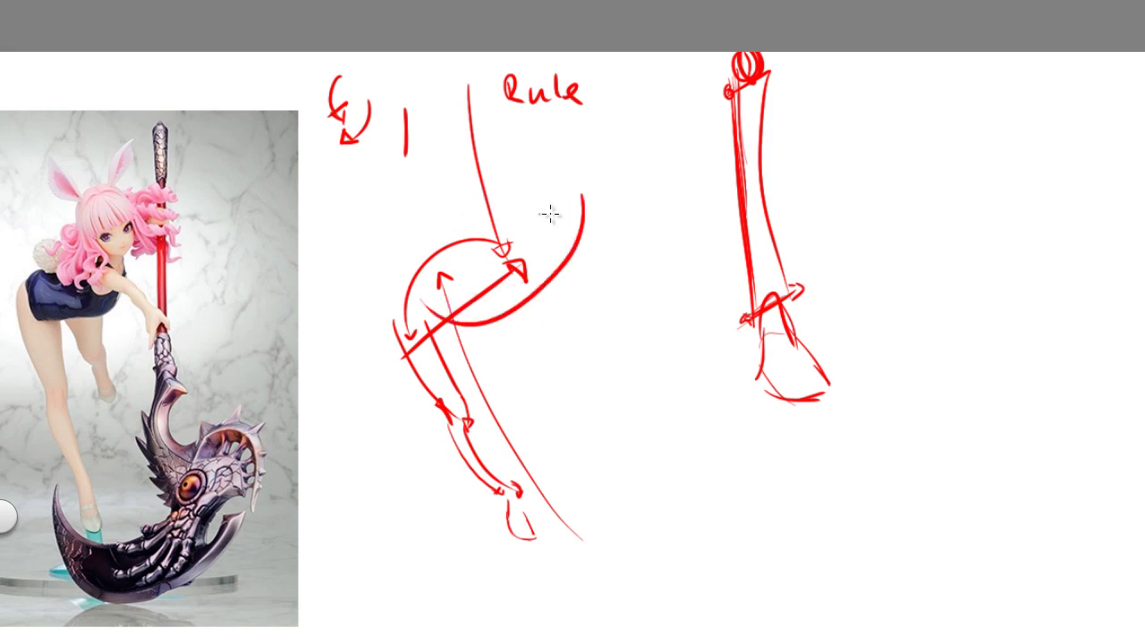
pyautogui.hotkey('ctrl', 'z')
pyautogui.moveTo(601, 179)
pyautogui.mouseDown()
pyautogui.moveTo(434, 335)
pyautogui.moveTo(438, 310)
pyautogui.mouseUp()
pyautogui.hotkey('ctrl', 'z')
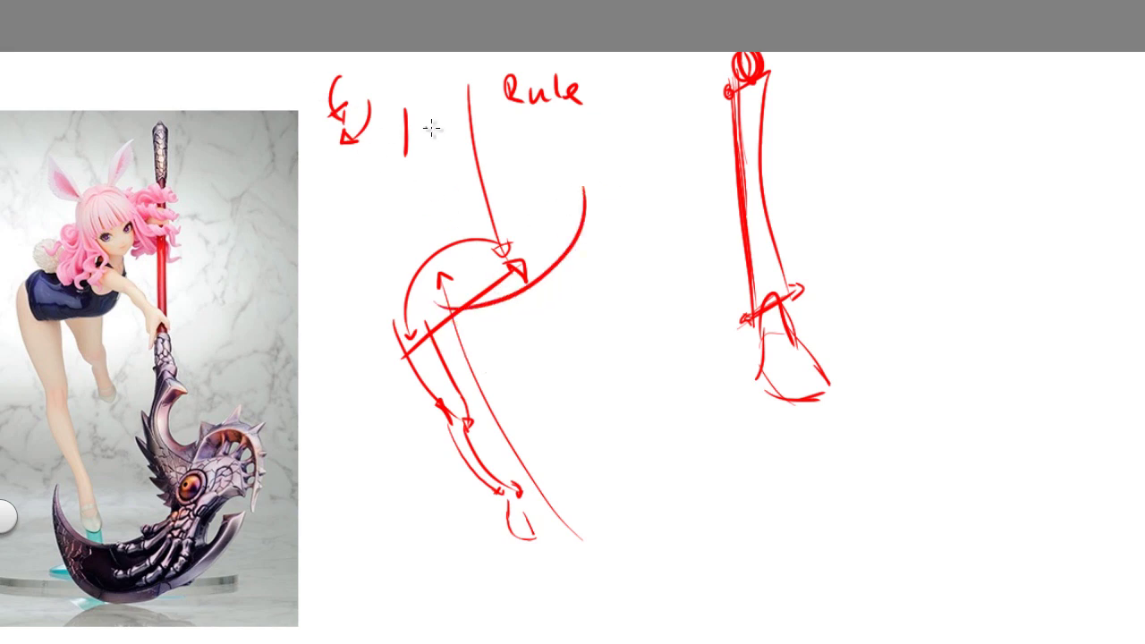
# Try a circled "<" symbol beneath the two small curved arrows.
pyautogui.moveTo(353, 188)
pyautogui.mouseDown()
pyautogui.moveTo(359, 215)
pyautogui.moveTo(362, 174)
pyautogui.mouseUp()
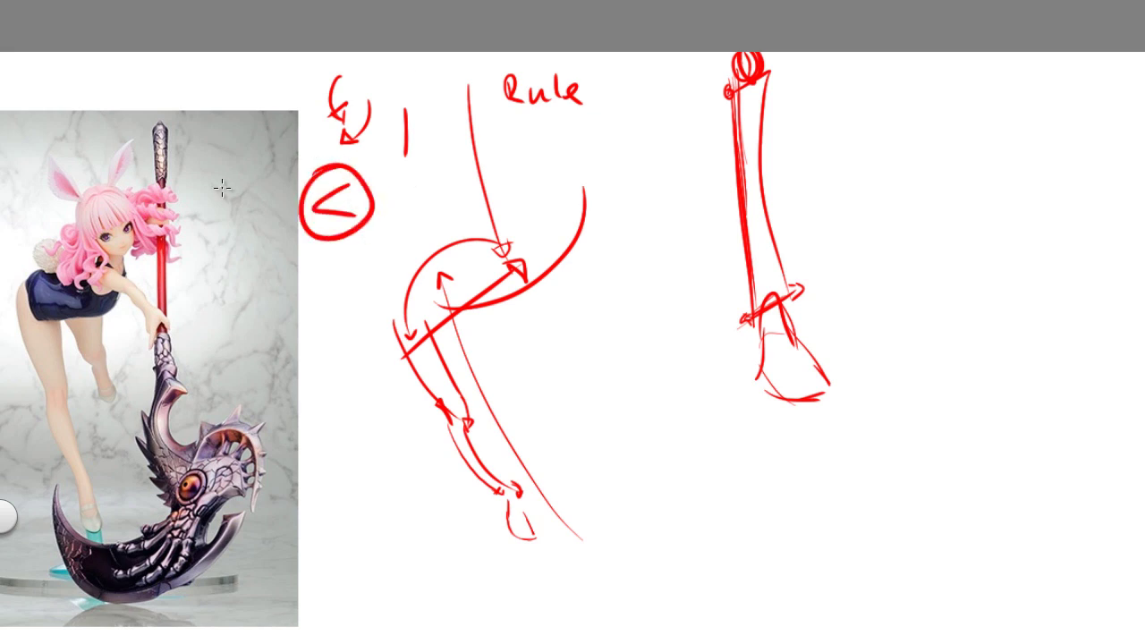
pyautogui.moveTo(224, 190); pyautogui.dragTo(252, 234)
pyautogui.hotkey('ctrl', 'z')
pyautogui.hotkey('ctrl', 'z')
pyautogui.hotkey('ctrl', 'z')
# Draw two overlapping circles beneath the small curved arrows, one around a ">" and the other around a "<".
pyautogui.moveTo(324, 176); pyautogui.dragTo(339, 206)
pyautogui.moveTo(399, 173); pyautogui.dragTo(400, 202)
pyautogui.moveTo(343, 155)
pyautogui.mouseDown()
pyautogui.moveTo(343, 220)
pyautogui.moveTo(325, 163)
pyautogui.mouseUp()
pyautogui.moveTo(399, 149); pyautogui.dragTo(367, 157)
# Draw a short curve from the arched arrow's upper end, sweeping upward alongside the longer sweeping curve.
pyautogui.moveTo(307, 339); pyautogui.dragTo(257, 357)
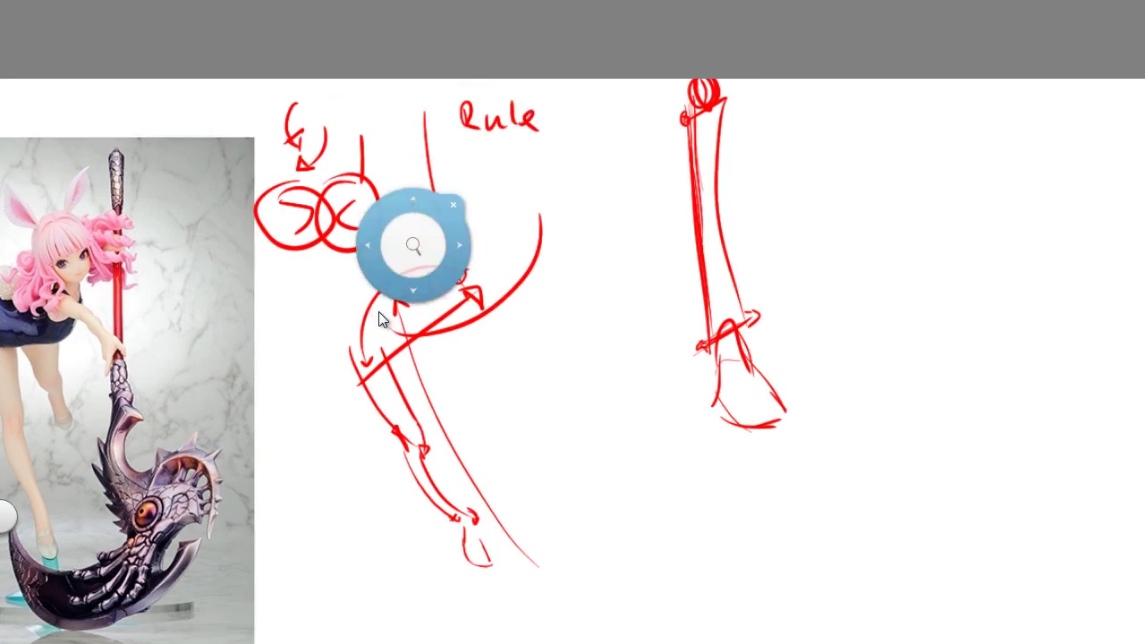
pyautogui.moveTo(405, 268)
pyautogui.mouseDown()
pyautogui.moveTo(441, 288)
pyautogui.moveTo(520, 277)
pyautogui.moveTo(534, 260)
pyautogui.mouseUp()
pyautogui.hotkey('ctrl', 'z')
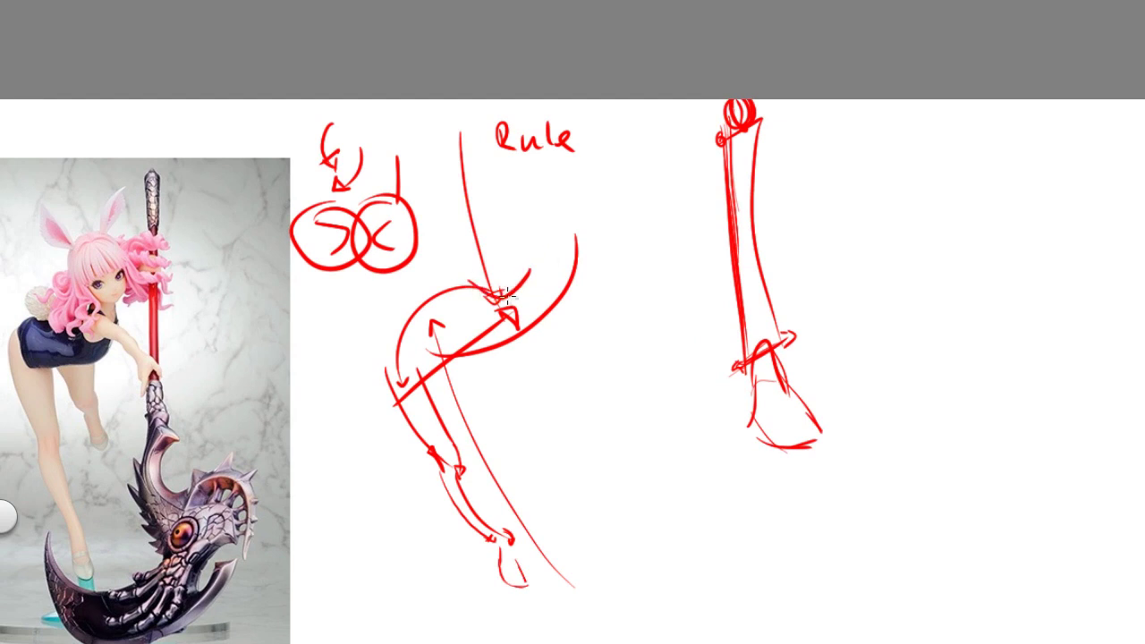
pyautogui.hotkey('ctrl', 'z')
pyautogui.moveTo(474, 294); pyautogui.dragTo(532, 254)
# Undo the handwritten "Force" note below the heading.
pyautogui.press('space')
pyautogui.moveTo(350, 364)
pyautogui.mouseDown()
pyautogui.moveTo(340, 319)
pyautogui.moveTo(342, 372)
pyautogui.mouseUp()
pyautogui.press('space')
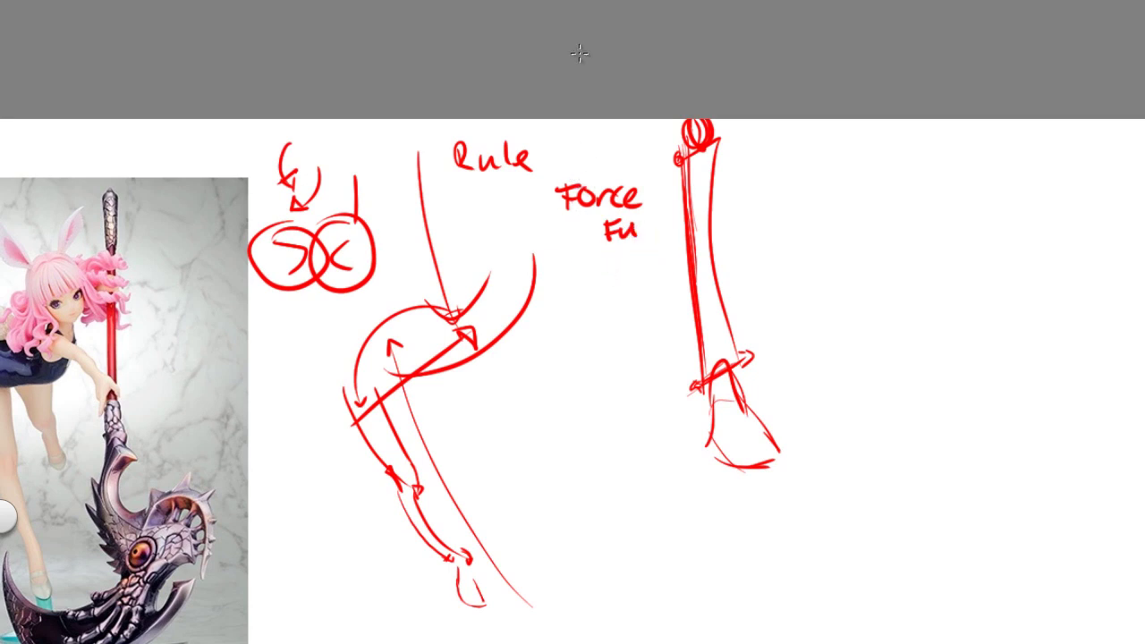
pyautogui.hotkey('ctrl', 'z')
pyautogui.hotkey('ctrl', 'z')
pyautogui.hotkey('ctrl', 'z')
pyautogui.hotkey('ctrl', 'z')
pyautogui.hotkey('ctrl', 'z')
pyautogui.hotkey('ctrl', 'z')
pyautogui.hotkey('ctrl', 'z')
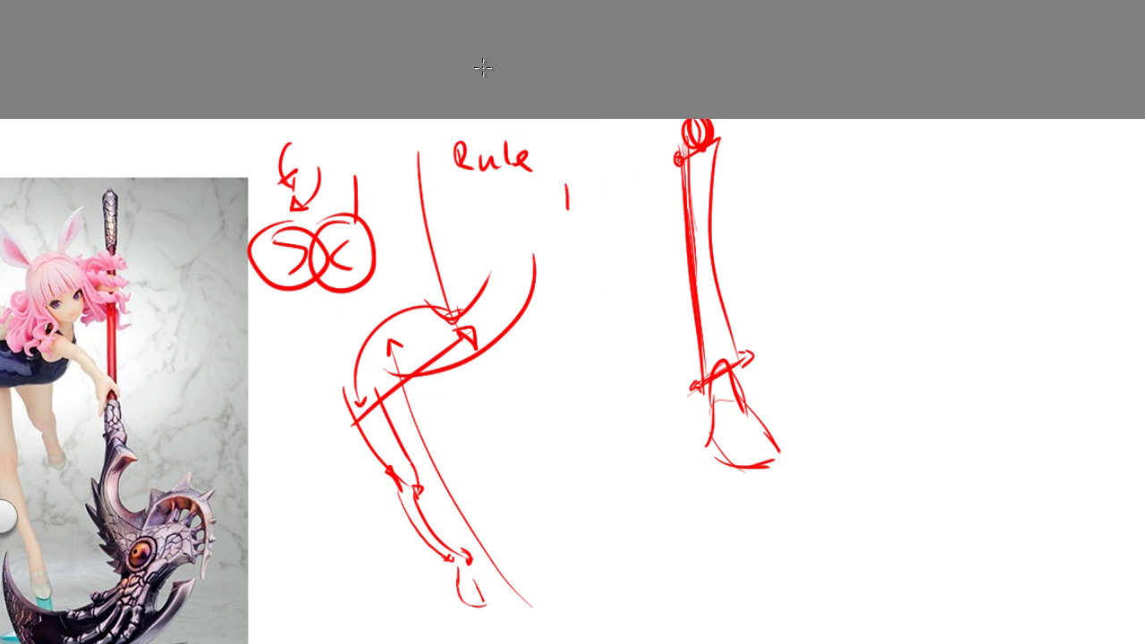
# Handwrite "Volume" next to the "Rule" heading and sketch a rounded end between the two upward-sweeping curves.
pyautogui.press('space')
pyautogui.moveTo(425, 358); pyautogui.dragTo(463, 317)
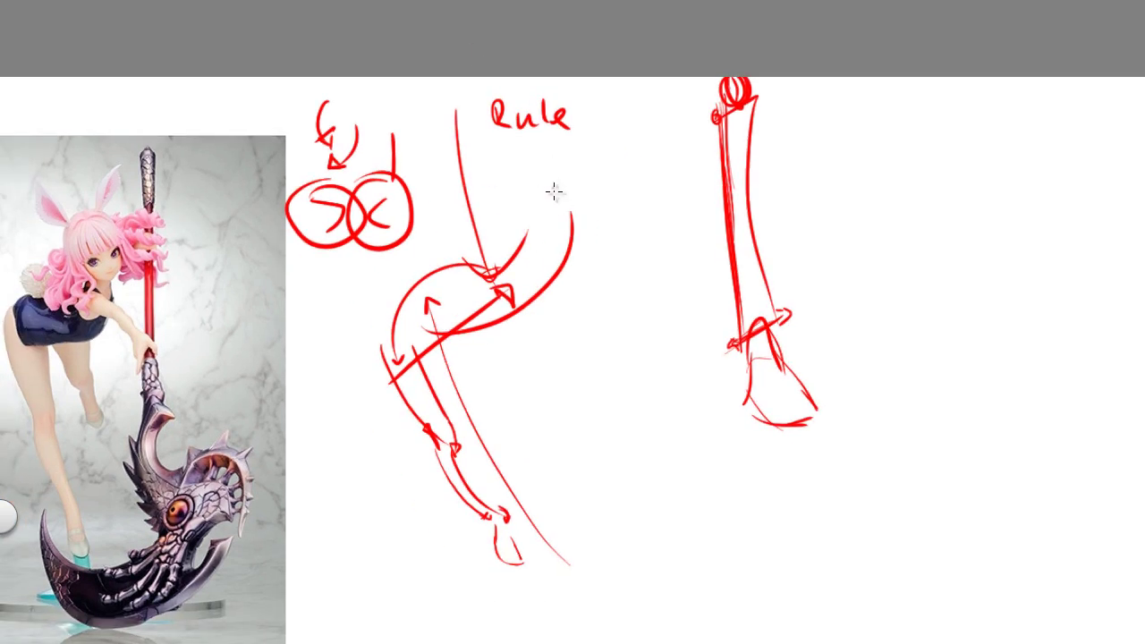
pyautogui.moveTo(611, 99)
pyautogui.mouseDown()
pyautogui.moveTo(646, 103)
pyautogui.moveTo(655, 125)
pyautogui.moveTo(718, 128)
pyautogui.mouseUp()
pyautogui.moveTo(541, 213)
pyautogui.mouseDown()
pyautogui.moveTo(529, 235)
pyautogui.moveTo(580, 232)
pyautogui.moveTo(566, 207)
pyautogui.moveTo(577, 216)
pyautogui.mouseUp()
pyautogui.hotkey('ctrl', 'z')
pyautogui.moveTo(536, 258); pyautogui.dragTo(572, 207)
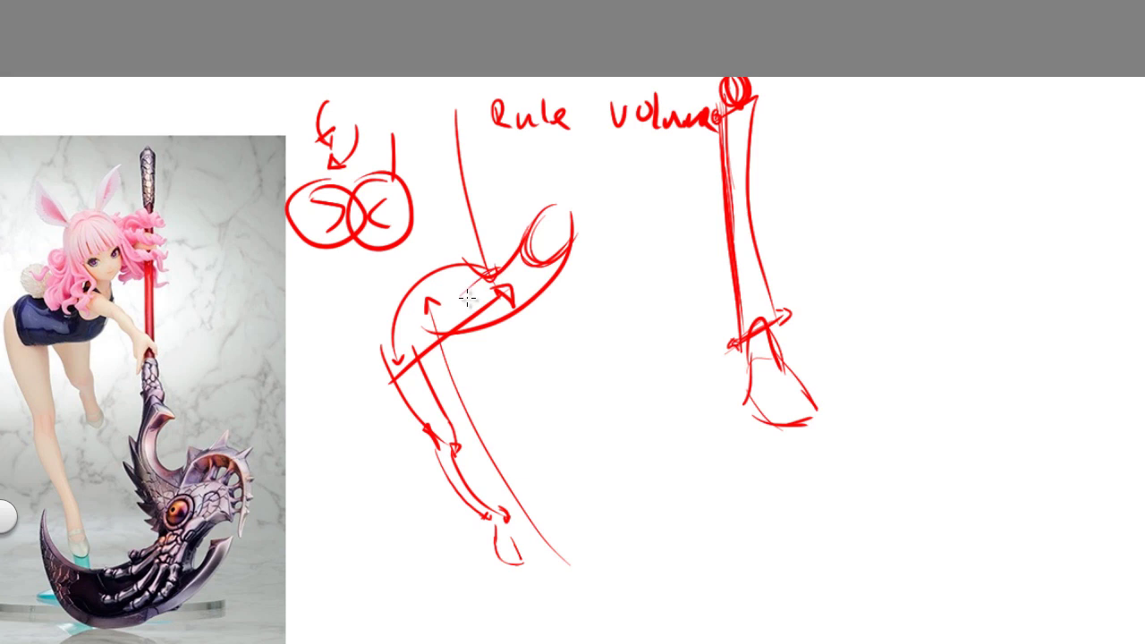
# Draw a contour across the form from the slanted arrow's middle to its upper edge, with an arrow and a curved cross line.
pyautogui.moveTo(442, 331); pyautogui.dragTo(488, 274)
pyautogui.moveTo(453, 347); pyautogui.dragTo(464, 357)
pyautogui.moveTo(495, 283); pyautogui.dragTo(489, 322)
# Build up the volume lines around the slanted form with wrapping curves and an arrow-ended cross contour, undoing the excess strokes.
pyautogui.press('space')
pyautogui.moveTo(551, 215); pyautogui.dragTo(556, 161)
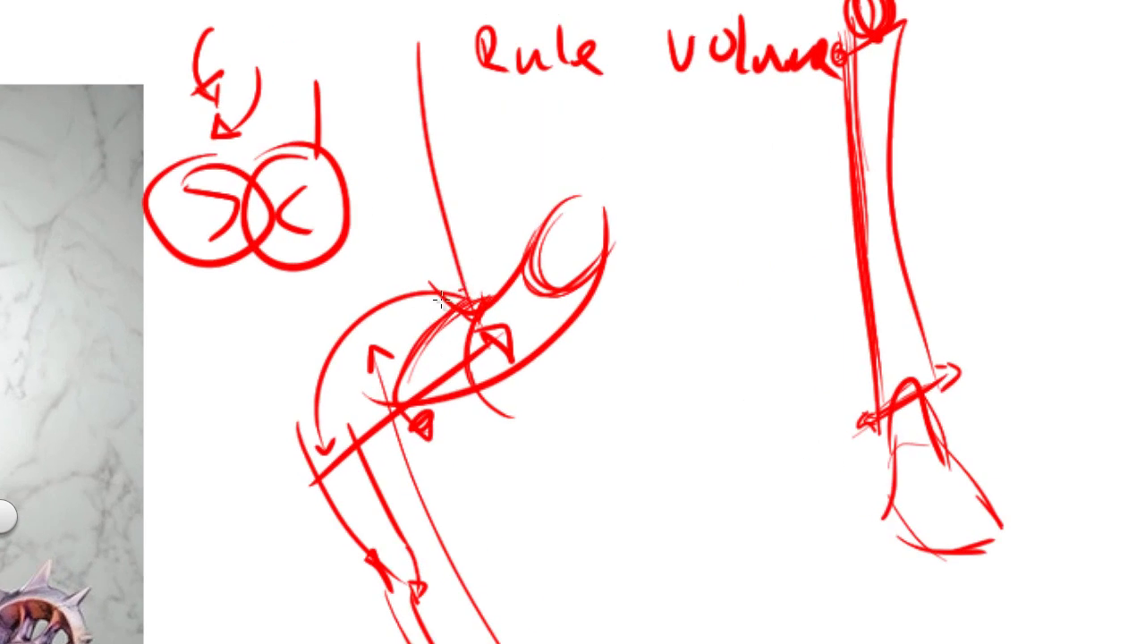
pyautogui.moveTo(428, 307)
pyautogui.mouseDown()
pyautogui.moveTo(383, 404)
pyautogui.moveTo(386, 394)
pyautogui.moveTo(391, 452)
pyautogui.moveTo(393, 440)
pyautogui.mouseUp()
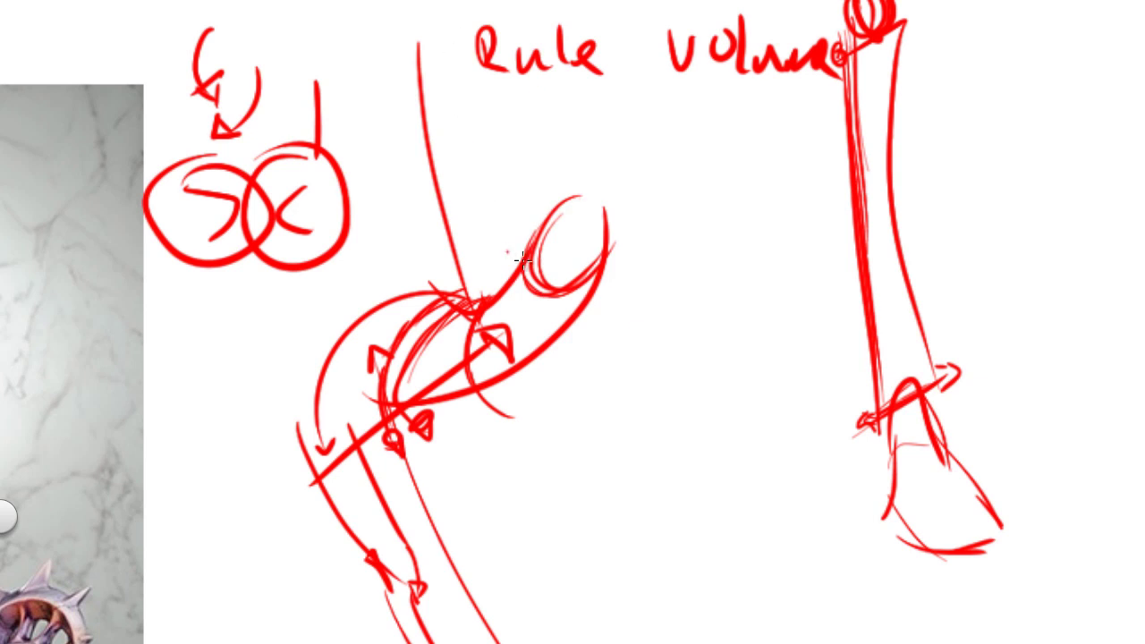
pyautogui.moveTo(538, 228)
pyautogui.mouseDown()
pyautogui.moveTo(526, 281)
pyautogui.moveTo(537, 312)
pyautogui.mouseUp()
pyautogui.moveTo(519, 270)
pyautogui.mouseDown()
pyautogui.moveTo(566, 346)
pyautogui.moveTo(512, 397)
pyautogui.mouseUp()
pyautogui.press('space')
pyautogui.moveTo(457, 347); pyautogui.dragTo(469, 400)
pyautogui.hotkey('ctrl', 'z')
pyautogui.hotkey('ctrl', 'z')
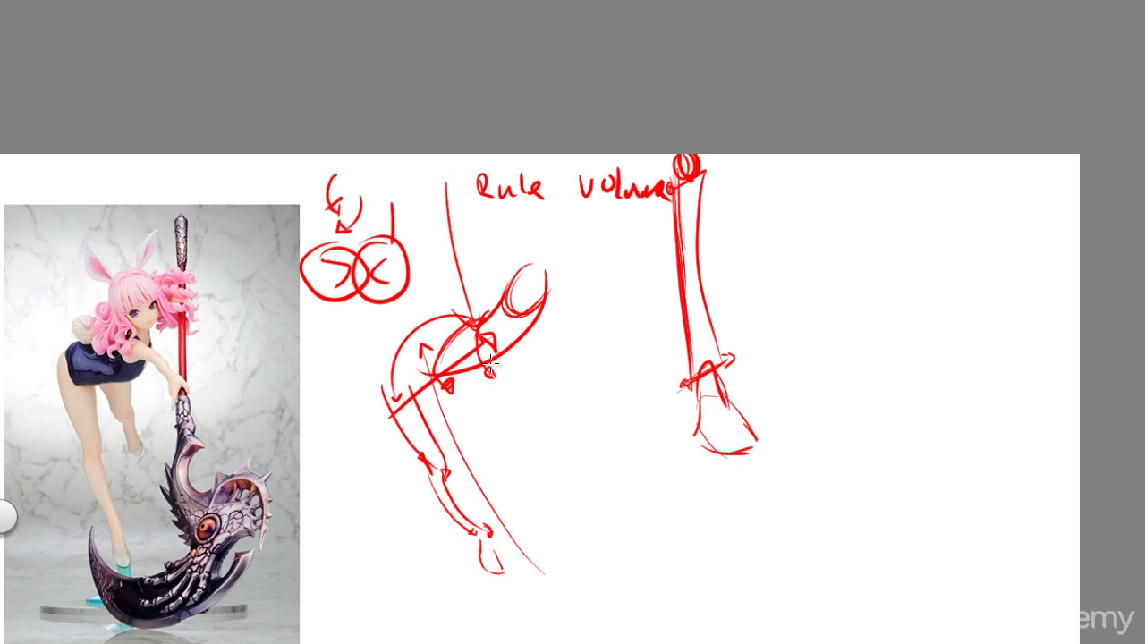
pyautogui.press('space')
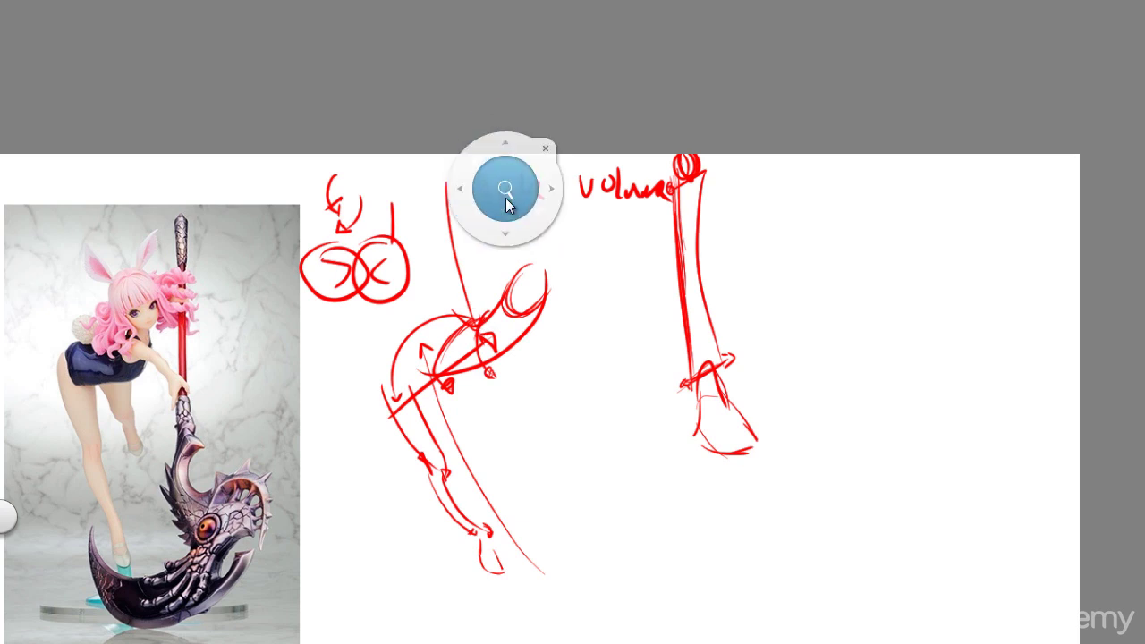
pyautogui.moveTo(394, 355); pyautogui.dragTo(349, 361)
pyautogui.moveTo(334, 431); pyautogui.dragTo(410, 363)
pyautogui.moveTo(116, 308)
pyautogui.mouseDown()
pyautogui.moveTo(211, 354)
pyautogui.moveTo(174, 310)
pyautogui.mouseUp()
pyautogui.hotkey('ctrl', 'z')
pyautogui.press('space')
pyautogui.moveTo(344, 522); pyautogui.dragTo(247, 546)
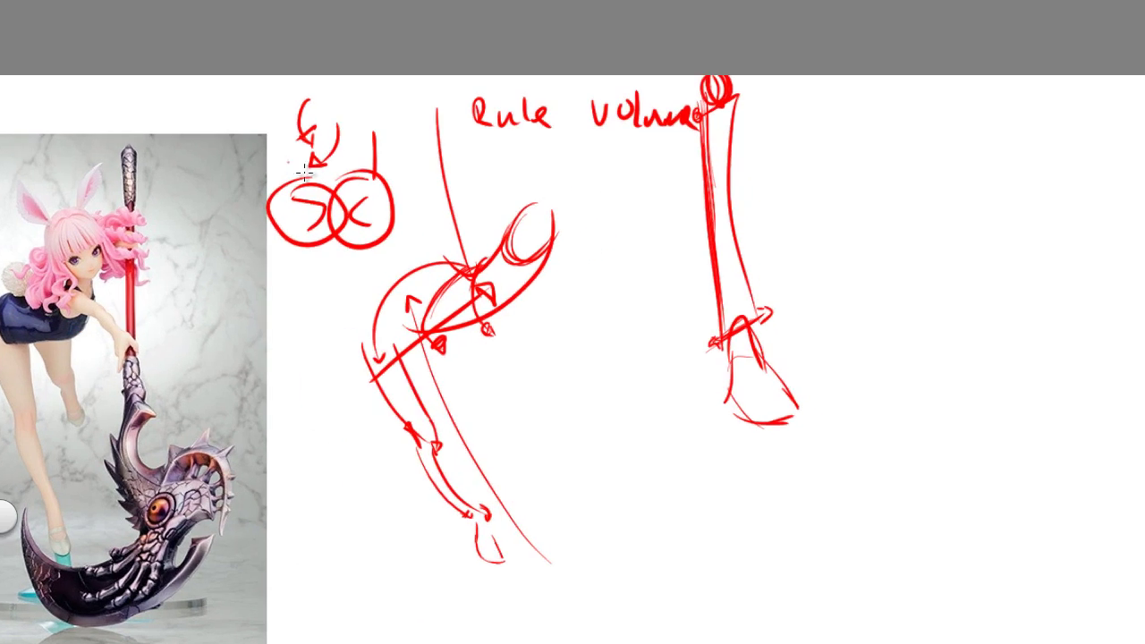
pyautogui.moveTo(403, 336)
pyautogui.mouseDown()
pyautogui.moveTo(527, 507)
pyautogui.moveTo(360, 372)
pyautogui.mouseUp()
pyautogui.hotkey('ctrl', 'z')
# Draw a thick horizontal ground line through the base of the foot and label it "GRND".
pyautogui.moveTo(422, 568)
pyautogui.mouseDown()
pyautogui.moveTo(562, 569)
pyautogui.moveTo(386, 570)
pyautogui.mouseUp()
pyautogui.moveTo(387, 571); pyautogui.dragTo(613, 572)
pyautogui.hotkey('ctrl', 'z')
pyautogui.moveTo(513, 559); pyautogui.dragTo(416, 561)
pyautogui.moveTo(416, 560)
pyautogui.mouseDown()
pyautogui.moveTo(539, 571)
pyautogui.moveTo(660, 563)
pyautogui.mouseUp()
pyautogui.moveTo(660, 563); pyautogui.dragTo(370, 563)
pyautogui.moveTo(371, 563); pyautogui.dragTo(580, 562)
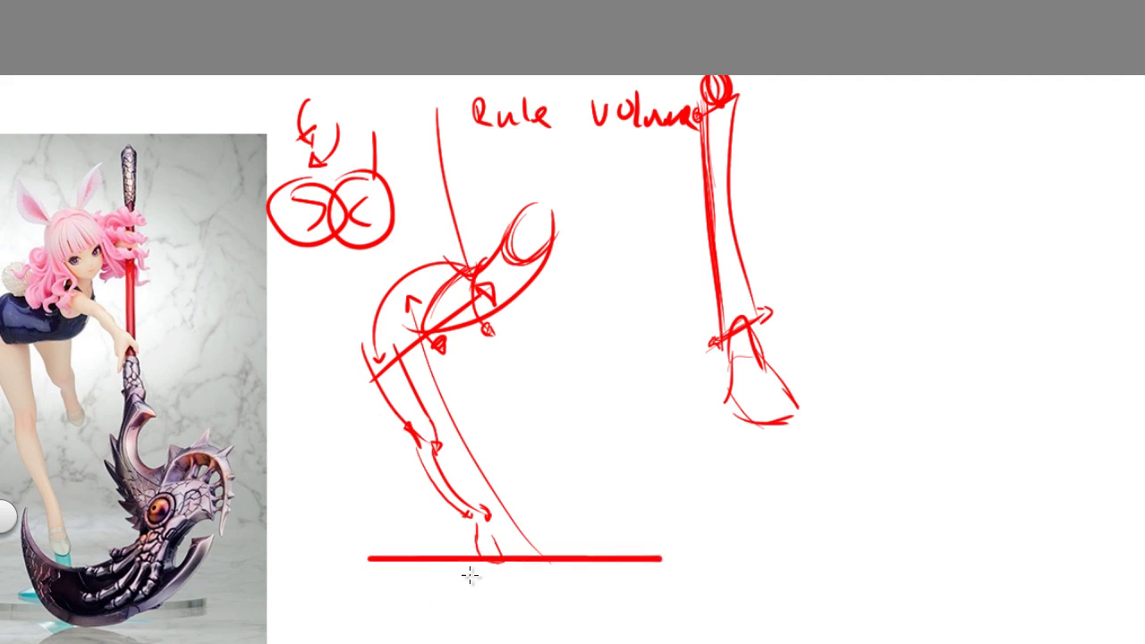
pyautogui.moveTo(474, 574)
pyautogui.mouseDown()
pyautogui.moveTo(462, 582)
pyautogui.moveTo(485, 590)
pyautogui.moveTo(527, 577)
pyautogui.moveTo(532, 596)
pyautogui.mouseUp()
# Change the pen colour to Pink.
pyautogui.press('space')
pyautogui.moveTo(367, 544); pyautogui.dragTo(376, 570)
pyautogui.moveTo(349, 429); pyautogui.dragTo(372, 447)
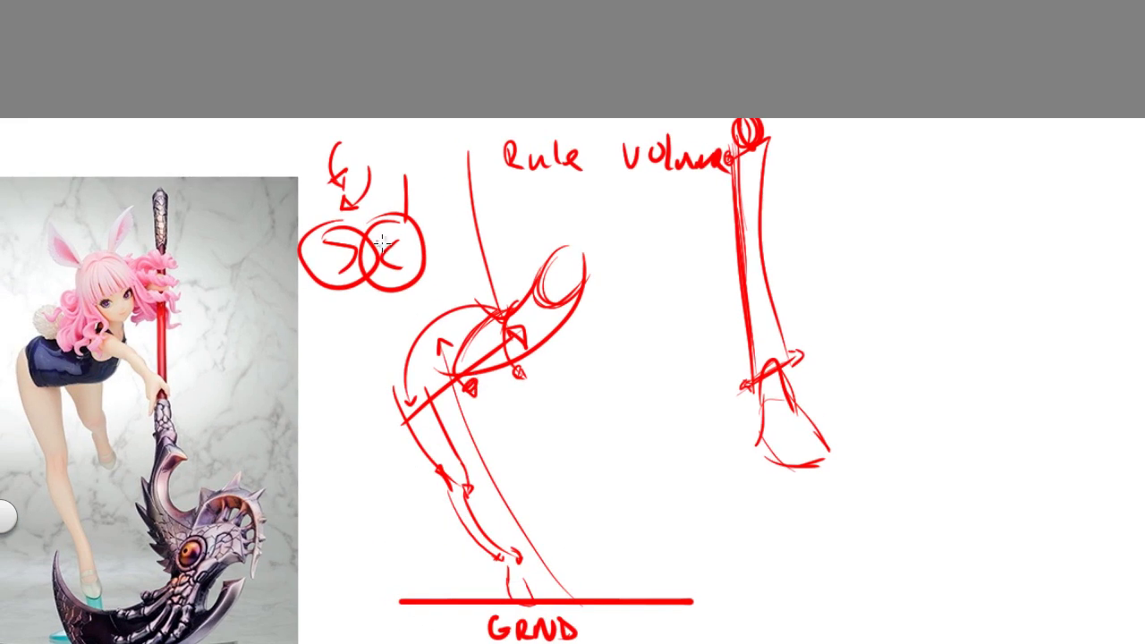
pyautogui.press('Tab')
pyautogui.click(121, 561)
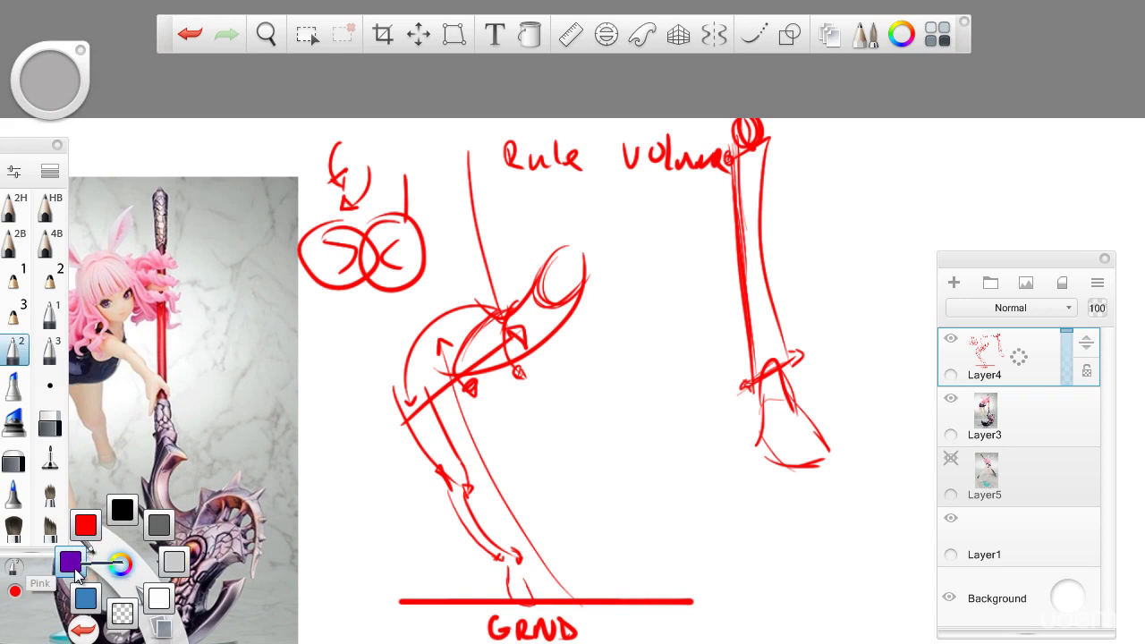
pyautogui.press('Tab')
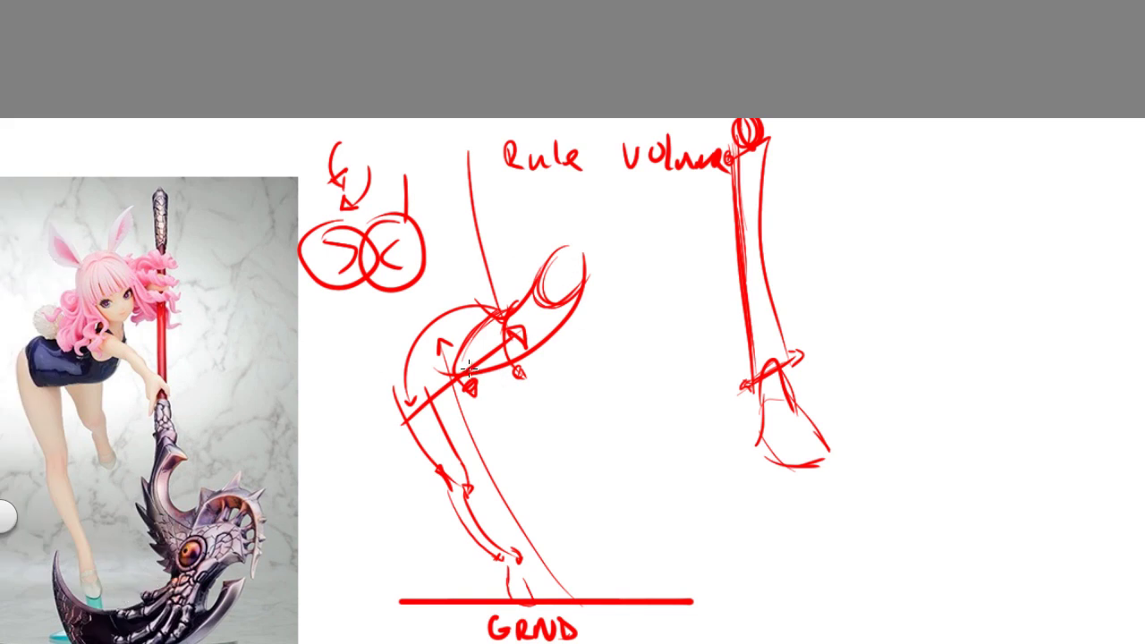
# Draw two short curved pink arrows stepping down from the slanted form's lower edge toward the ground line.
pyautogui.moveTo(476, 379); pyautogui.dragTo(502, 400)
pyautogui.press('space')
pyautogui.moveTo(484, 395); pyautogui.dragTo(599, 372)
pyautogui.press('space')
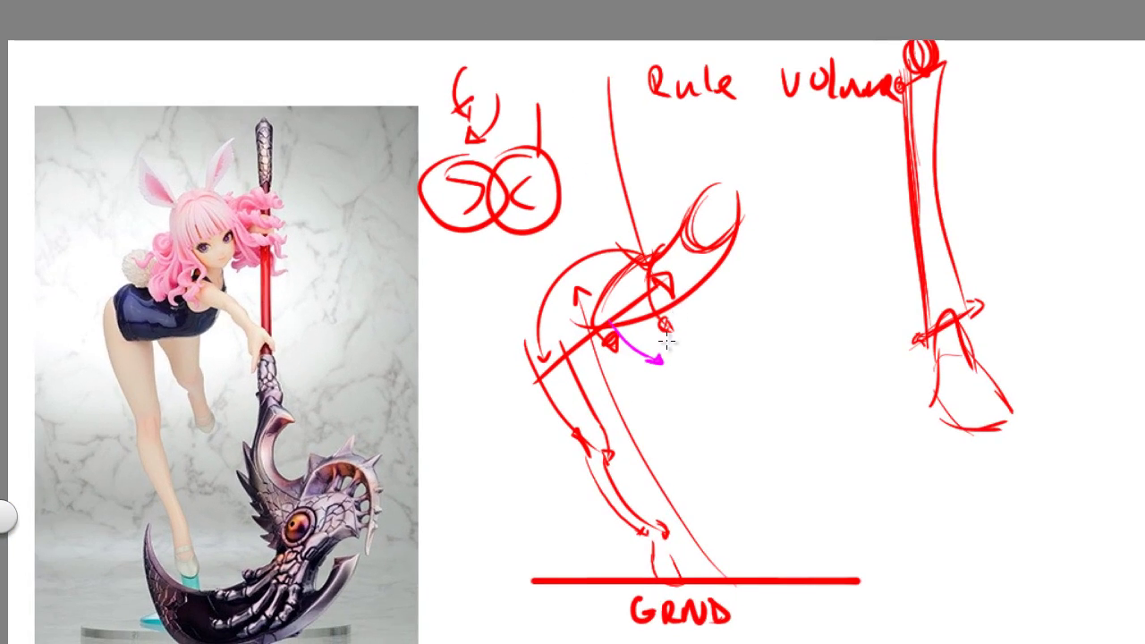
pyautogui.moveTo(666, 338); pyautogui.dragTo(683, 382)
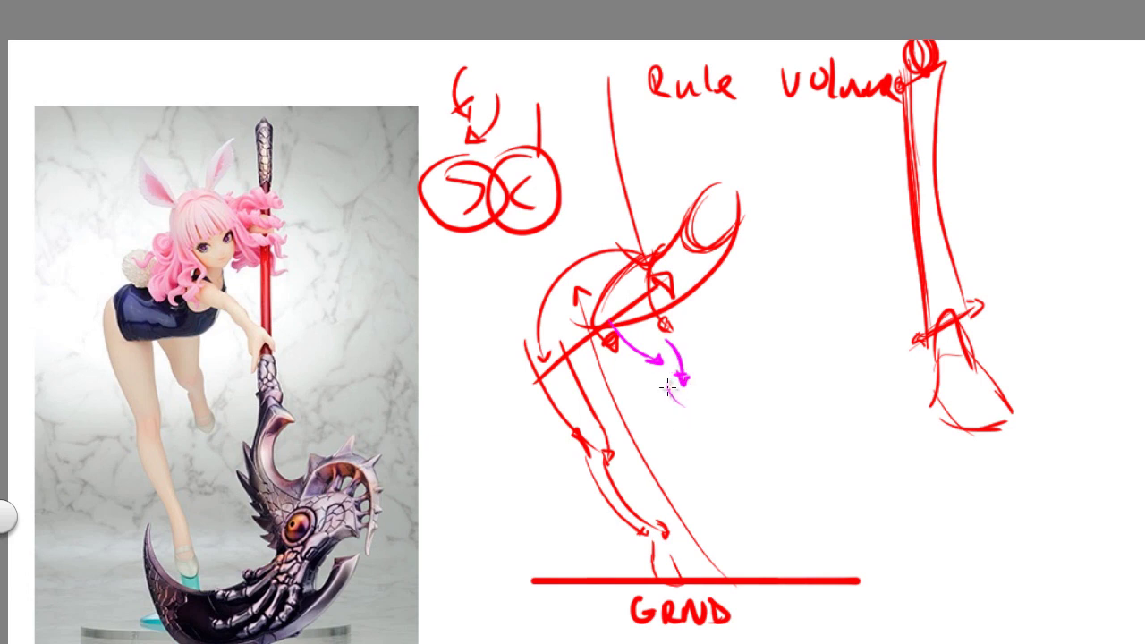
# Extend the pink chain downward with a small mark and a third curved arrow.
pyautogui.moveTo(667, 386); pyautogui.dragTo(686, 406)
pyautogui.press('space')
pyautogui.moveTo(978, 280)
pyautogui.mouseDown()
pyautogui.moveTo(983, 353)
pyautogui.moveTo(875, 326)
pyautogui.moveTo(890, 368)
pyautogui.mouseUp()
pyautogui.hotkey('ctrl', 'z')
pyautogui.moveTo(693, 395); pyautogui.dragTo(697, 430)
pyautogui.moveTo(681, 417); pyautogui.dragTo(695, 410)
pyautogui.press('Tab')
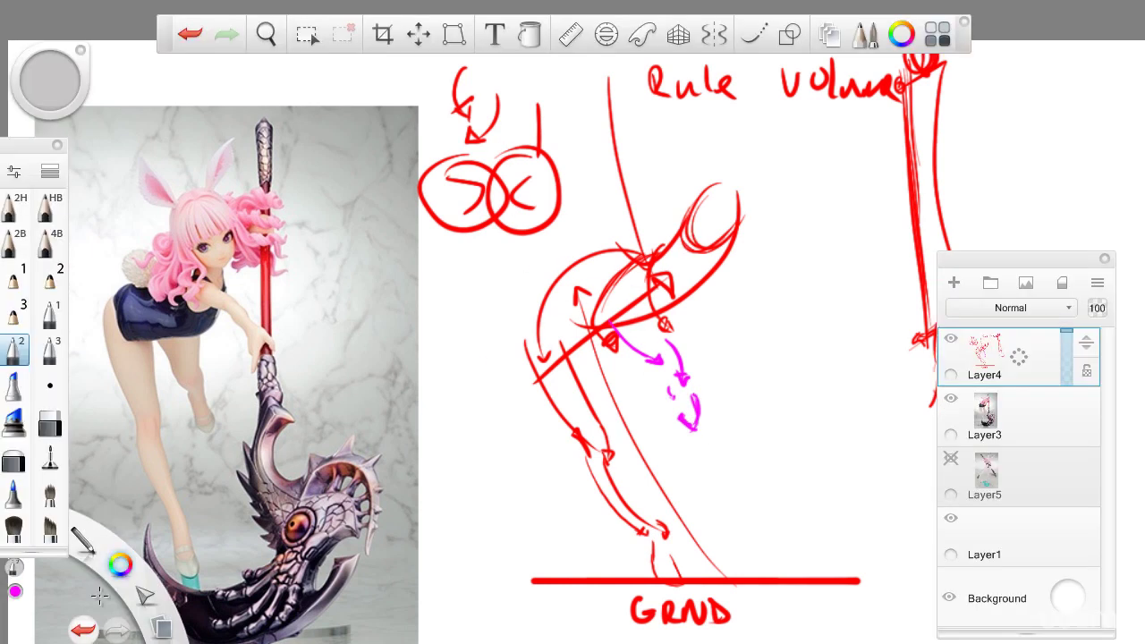
# Hide the interface and draw a red line down through the pink arrow chain of the raised leg.
pyautogui.press('Tab')
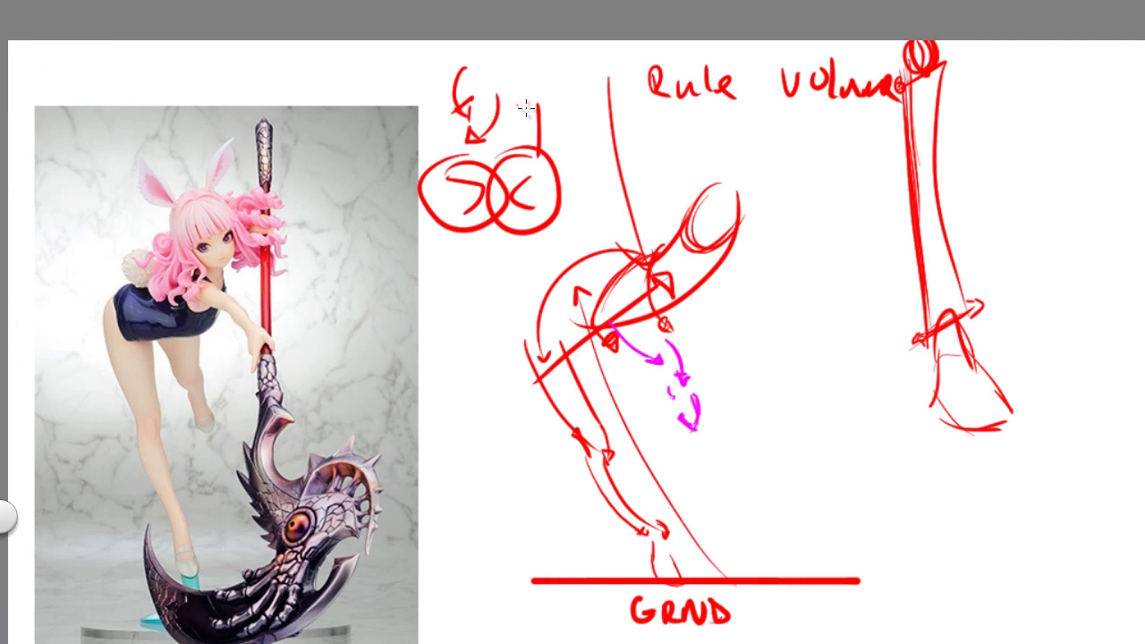
pyautogui.moveTo(544, 340); pyautogui.dragTo(590, 389)
pyautogui.hotkey('ctrl', 'z')
pyautogui.moveTo(658, 361); pyautogui.dragTo(673, 397)
pyautogui.press('space')
pyautogui.moveTo(507, 394); pyautogui.dragTo(577, 390)
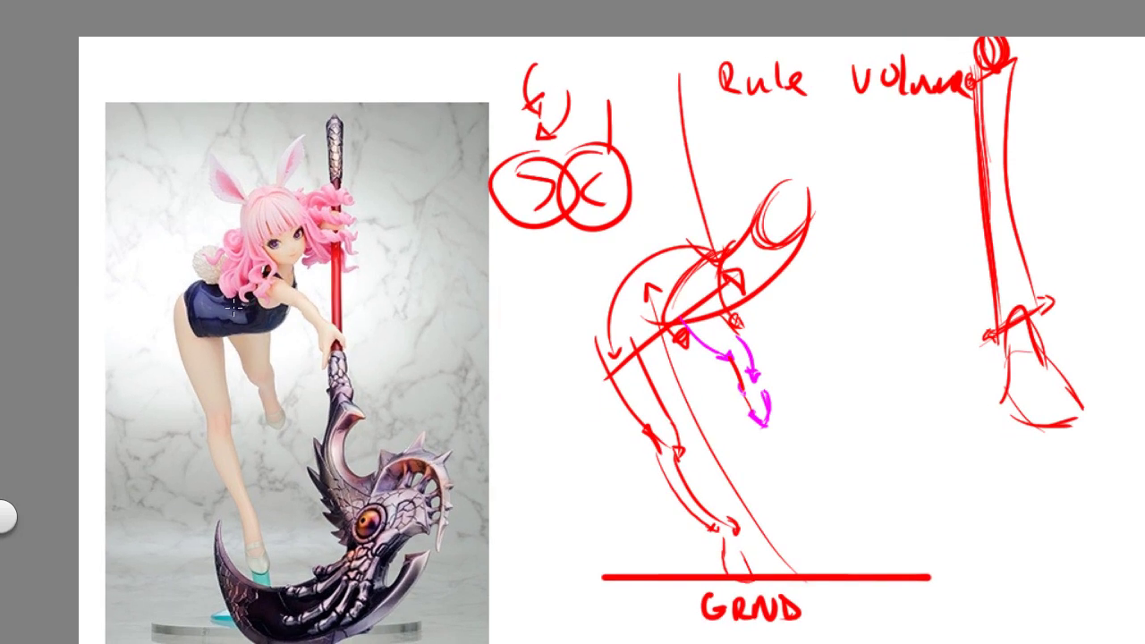
# Draw overlapping red cylinder contours where the raised leg leaves the lower edge of the slanted torso form.
pyautogui.moveTo(210, 331); pyautogui.dragTo(294, 375)
pyautogui.hotkey('ctrl', 'z')
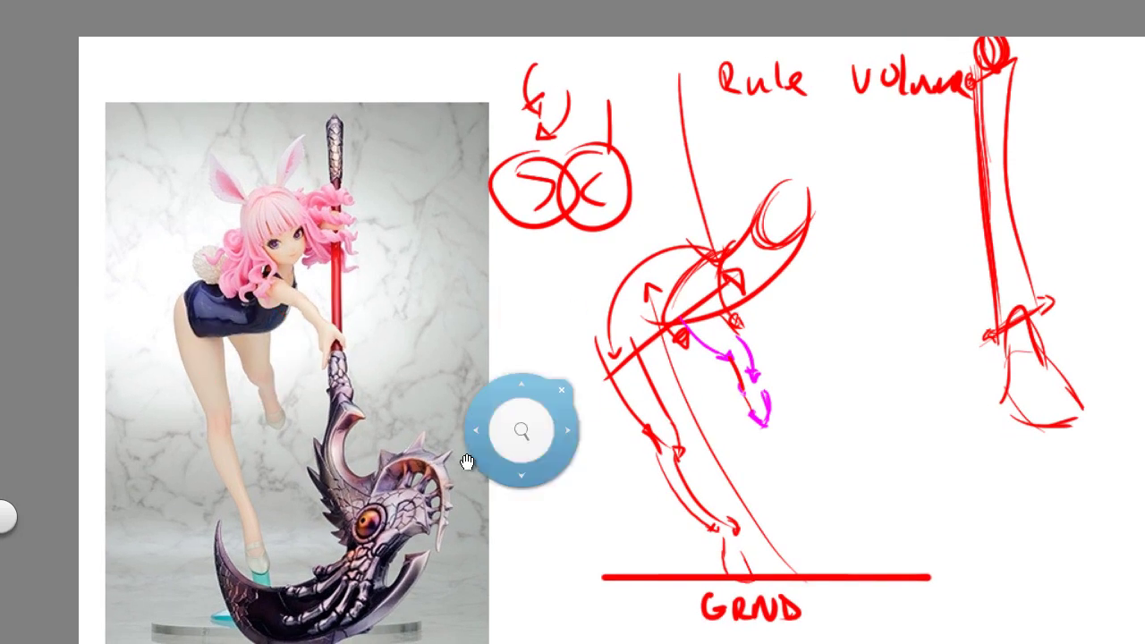
pyautogui.press('space')
pyautogui.moveTo(464, 466); pyautogui.dragTo(423, 483)
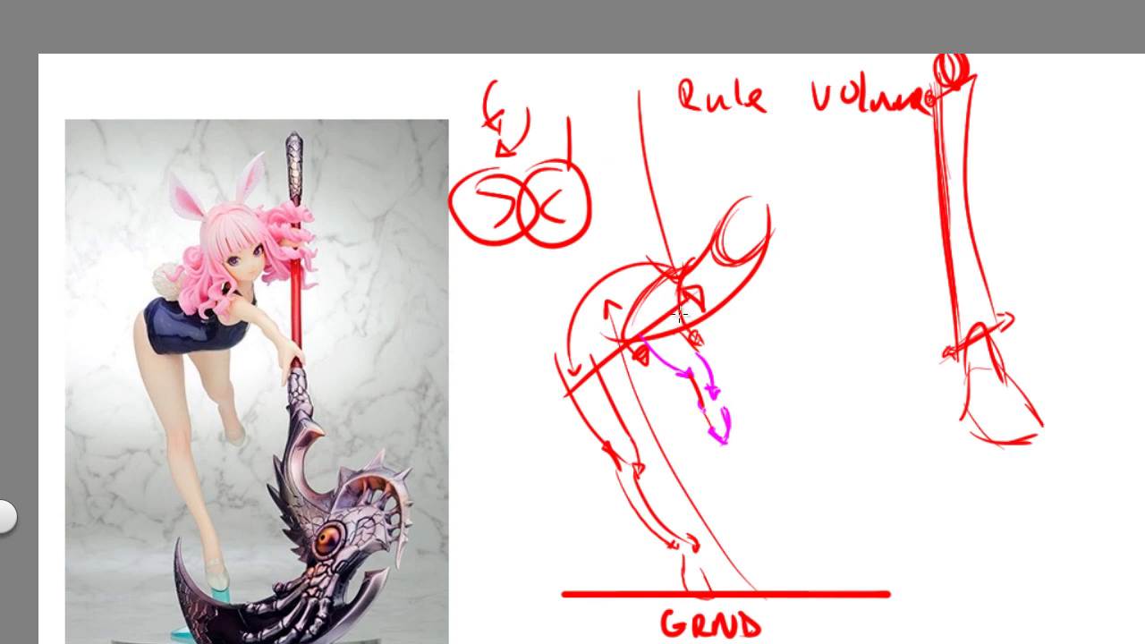
pyautogui.moveTo(643, 337); pyautogui.dragTo(668, 314)
pyautogui.moveTo(698, 351); pyautogui.dragTo(690, 371)
pyautogui.moveTo(674, 313)
pyautogui.mouseDown()
pyautogui.moveTo(697, 358)
pyautogui.moveTo(644, 345)
pyautogui.moveTo(709, 370)
pyautogui.mouseUp()
pyautogui.moveTo(662, 355); pyautogui.dragTo(687, 342)
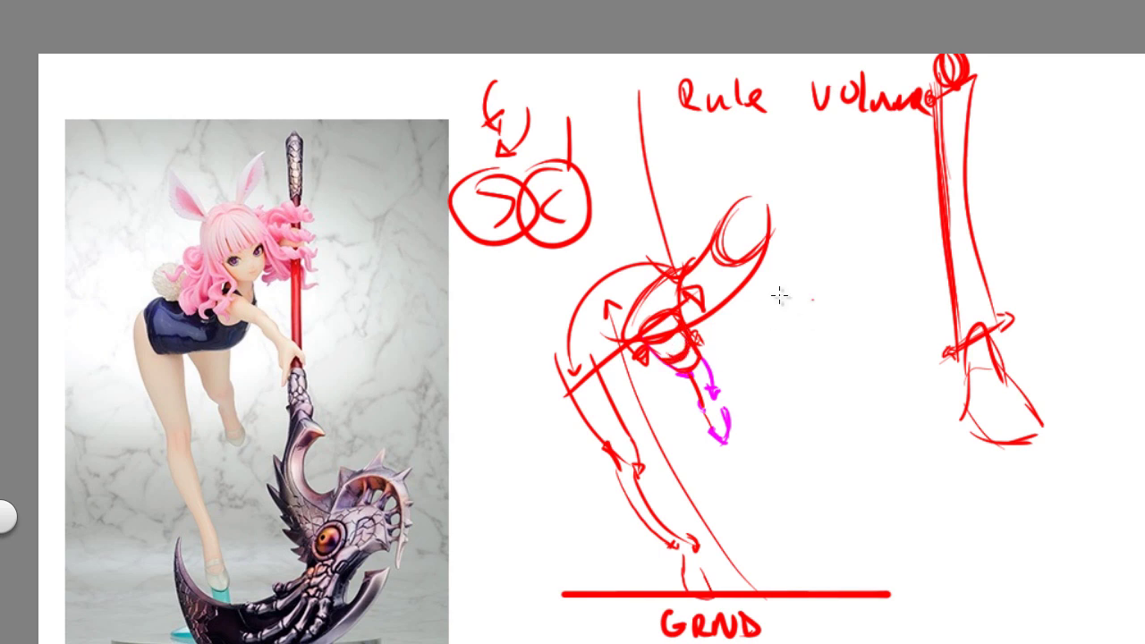
# Sketch a separate foreshortened cylinder study tapering to a pointed, hatched end between the torso and the leg study.
pyautogui.moveTo(794, 286)
pyautogui.mouseDown()
pyautogui.moveTo(809, 357)
pyautogui.moveTo(841, 335)
pyautogui.moveTo(817, 357)
pyautogui.moveTo(836, 327)
pyautogui.moveTo(807, 341)
pyautogui.moveTo(804, 366)
pyautogui.moveTo(865, 390)
pyautogui.mouseUp()
pyautogui.moveTo(856, 341)
pyautogui.mouseDown()
pyautogui.moveTo(865, 377)
pyautogui.moveTo(842, 365)
pyautogui.moveTo(860, 357)
pyautogui.moveTo(835, 375)
pyautogui.mouseUp()
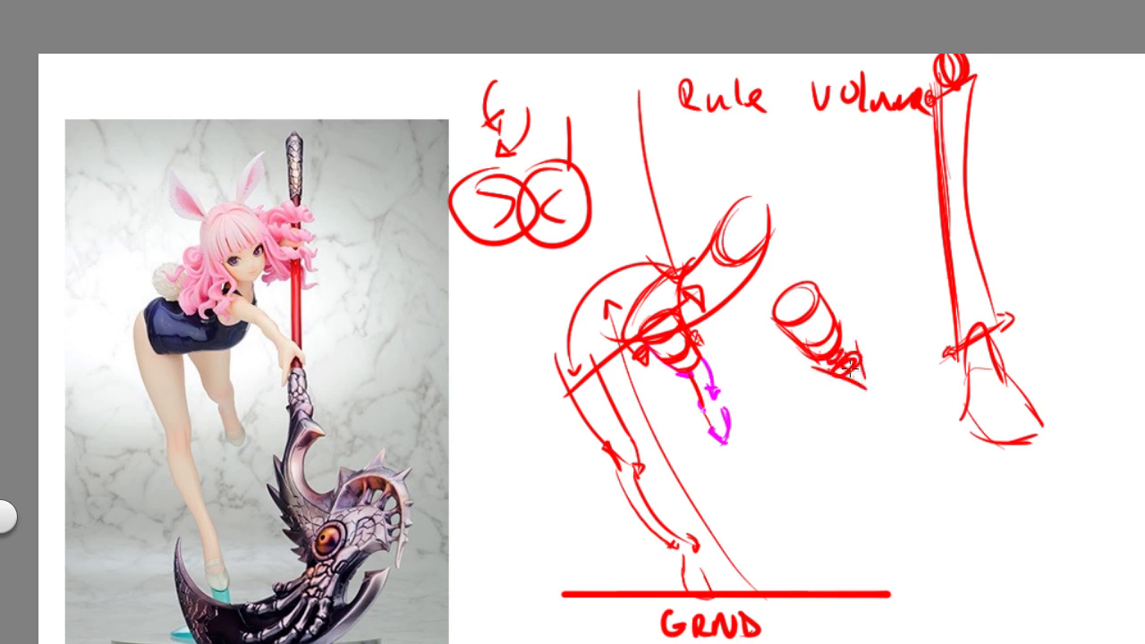
pyautogui.moveTo(866, 399); pyautogui.dragTo(857, 371)
pyautogui.press('space')
pyautogui.moveTo(578, 382)
pyautogui.mouseDown()
pyautogui.moveTo(603, 442)
pyautogui.moveTo(547, 397)
pyautogui.moveTo(463, 373)
pyautogui.mouseUp()
pyautogui.moveTo(515, 295); pyautogui.dragTo(466, 275)
pyautogui.moveTo(575, 138); pyautogui.dragTo(588, 150)
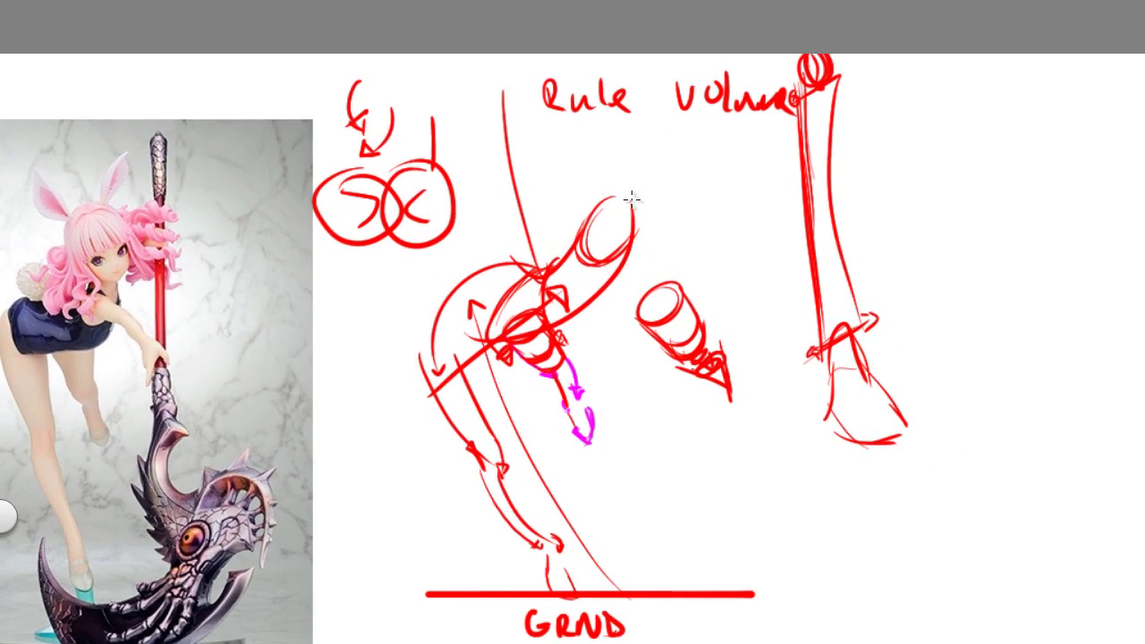
# Draw an oval head over the torso's upper end and a side study of a ball on a neck cylinder with a direction arrow.
pyautogui.press('space')
pyautogui.moveTo(642, 170); pyautogui.dragTo(660, 118)
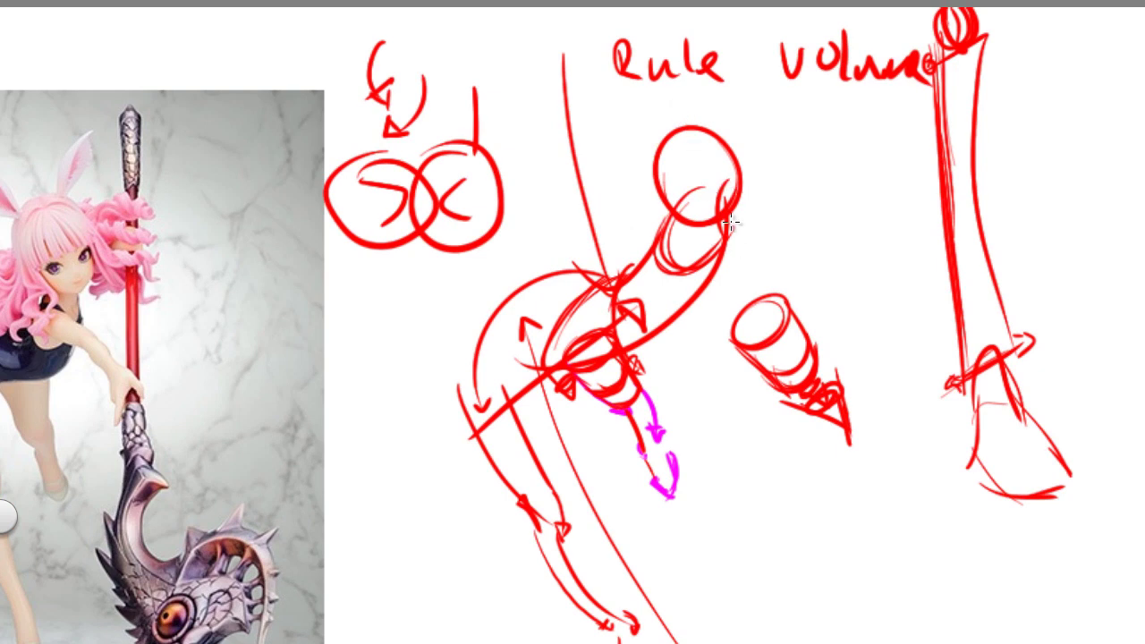
pyautogui.hotkey('ctrl', 'z')
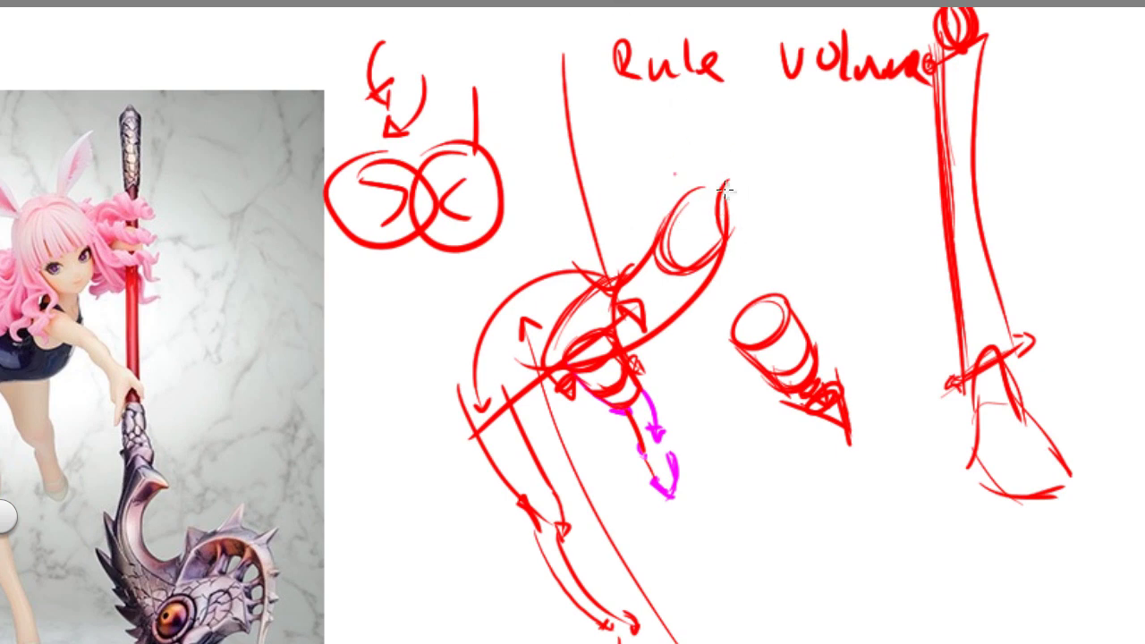
pyautogui.moveTo(687, 137)
pyautogui.mouseDown()
pyautogui.moveTo(680, 197)
pyautogui.moveTo(726, 215)
pyautogui.mouseUp()
pyautogui.hotkey('ctrl', 'z')
pyautogui.moveTo(678, 131); pyautogui.dragTo(717, 206)
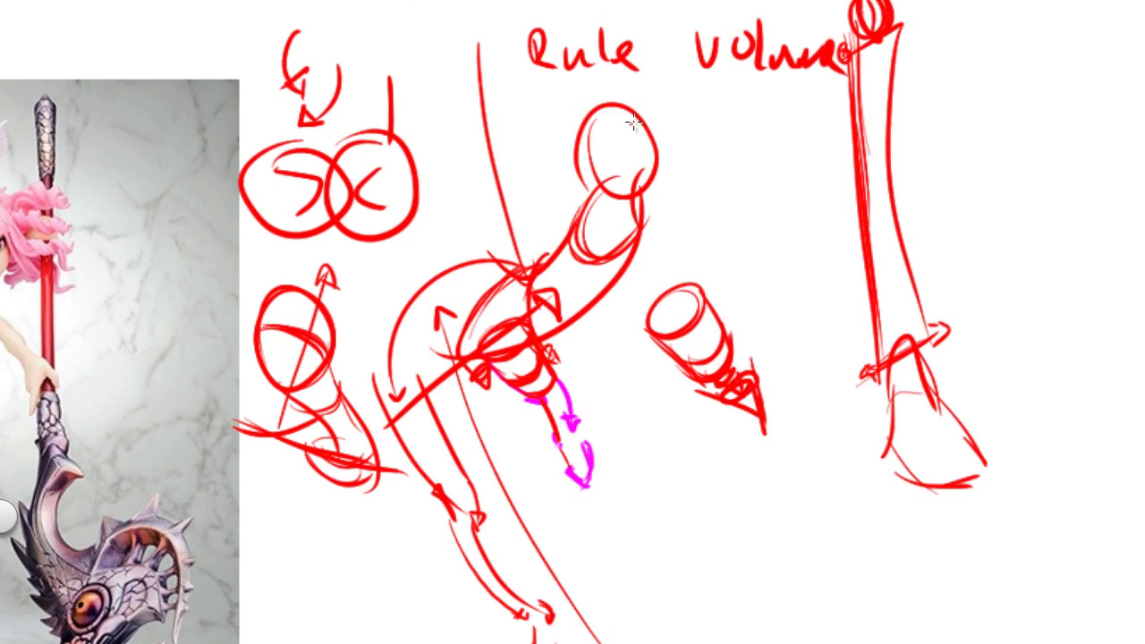
# Draw a slanting line from the ball-and-cylinder side study down to the standing leg's knee.
pyautogui.press('space')
pyautogui.moveTo(467, 261); pyautogui.dragTo(444, 273)
pyautogui.moveTo(396, 304)
pyautogui.mouseDown()
pyautogui.moveTo(330, 386)
pyautogui.moveTo(433, 473)
pyautogui.mouseUp()
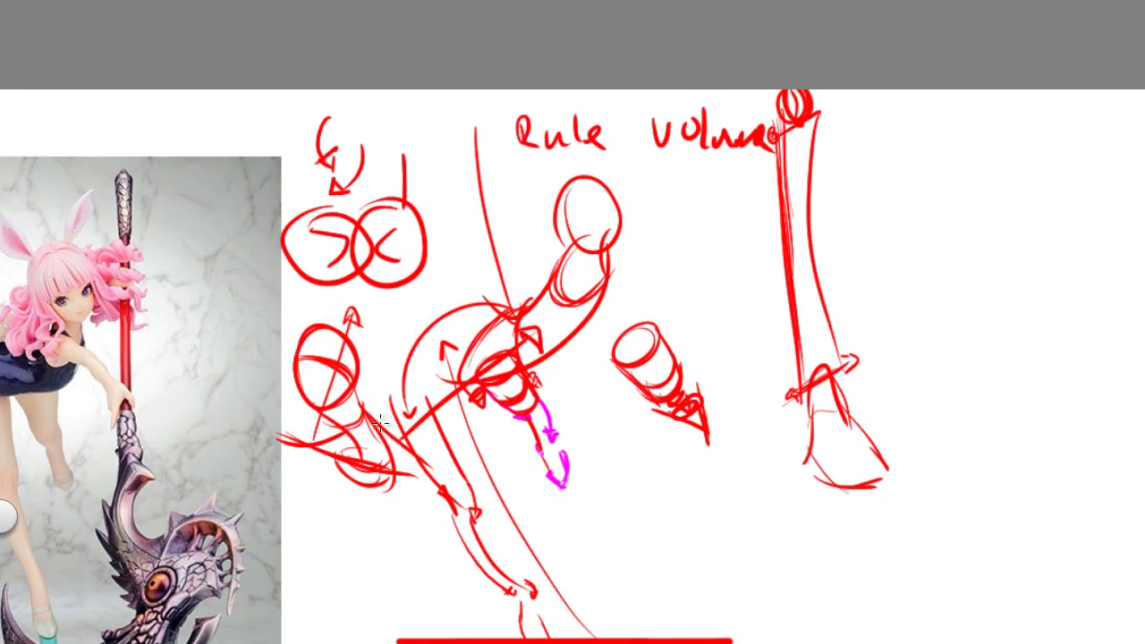
pyautogui.press('space')
pyautogui.moveTo(274, 432)
pyautogui.mouseDown()
pyautogui.moveTo(430, 379)
pyautogui.moveTo(292, 440)
pyautogui.mouseUp()
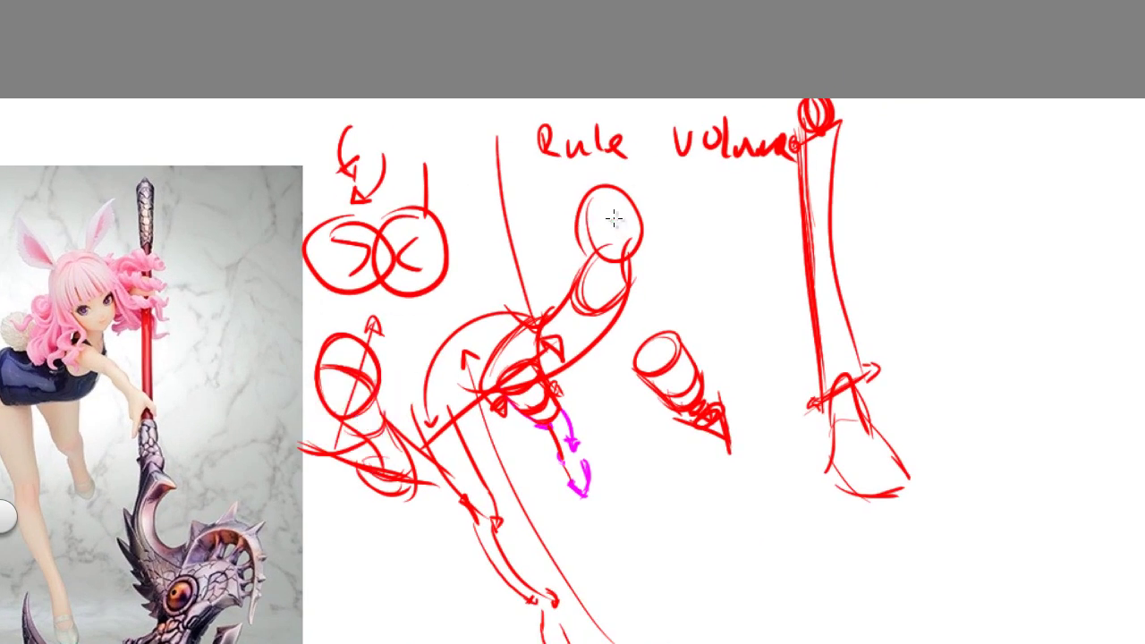
# Mark facial guidelines and features inside the head oval and add a zigzag hair strand behind the neck.
pyautogui.moveTo(633, 227)
pyautogui.mouseDown()
pyautogui.moveTo(593, 231)
pyautogui.moveTo(604, 260)
pyautogui.mouseUp()
pyautogui.moveTo(595, 217); pyautogui.dragTo(598, 220)
pyautogui.rightClick(588, 250)
pyautogui.press('space')
pyautogui.moveTo(512, 274); pyautogui.dragTo(562, 262)
pyautogui.moveTo(614, 210)
pyautogui.mouseDown()
pyautogui.moveTo(591, 254)
pyautogui.moveTo(596, 297)
pyautogui.mouseUp()
pyautogui.press('space')
pyautogui.moveTo(443, 355); pyautogui.dragTo(521, 330)
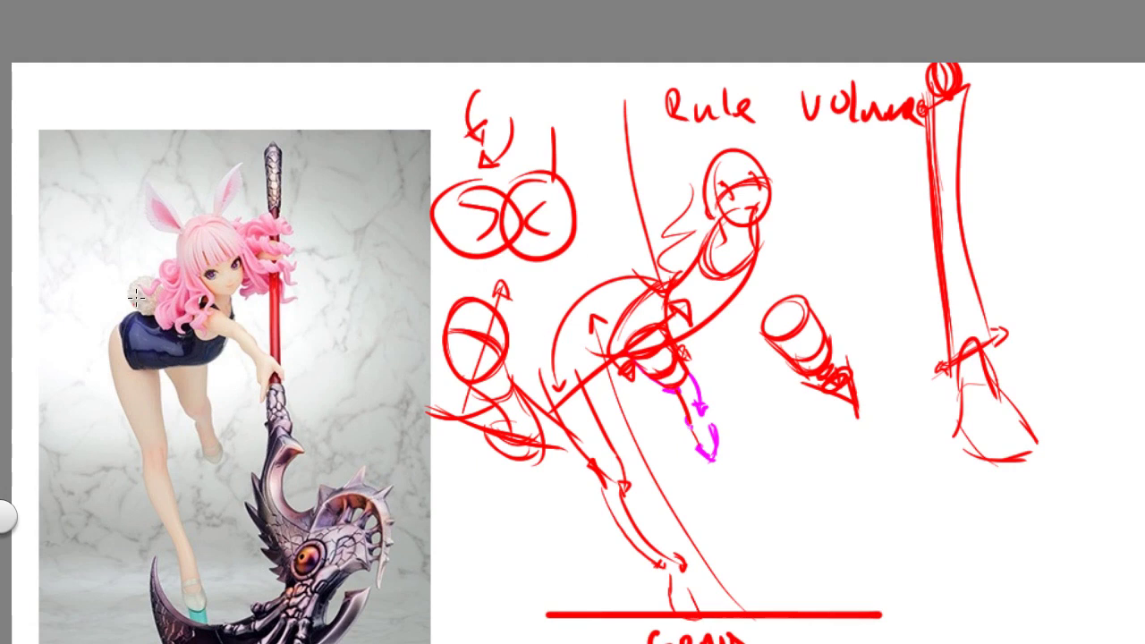
# Draw curved arcs for the fluffy tail above the figure's hip.
pyautogui.moveTo(138, 271)
pyautogui.mouseDown()
pyautogui.moveTo(116, 295)
pyautogui.moveTo(170, 308)
pyautogui.mouseUp()
pyautogui.hotkey('ctrl', 'z')
pyautogui.moveTo(573, 293)
pyautogui.mouseDown()
pyautogui.moveTo(602, 267)
pyautogui.moveTo(616, 284)
pyautogui.mouseUp()
pyautogui.moveTo(587, 325); pyautogui.dragTo(597, 326)
pyautogui.moveTo(583, 284); pyautogui.dragTo(594, 277)
pyautogui.hotkey('ctrl', 'z')
pyautogui.scroll(-2, 541, 320)
pyautogui.moveTo(589, 285)
pyautogui.mouseDown()
pyautogui.moveTo(596, 231)
pyautogui.moveTo(601, 239)
pyautogui.mouseUp()
pyautogui.hotkey('ctrl', 'z')
pyautogui.hotkey('ctrl', 'z')
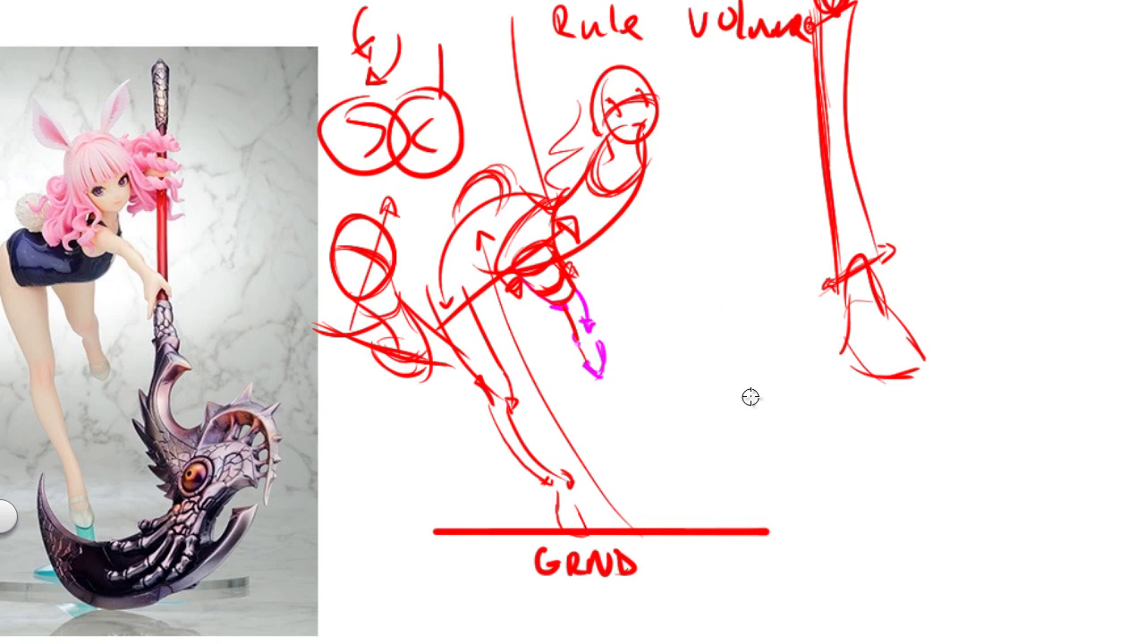
# Draw flowing hair strands on both sides of the head.
pyautogui.press('space')
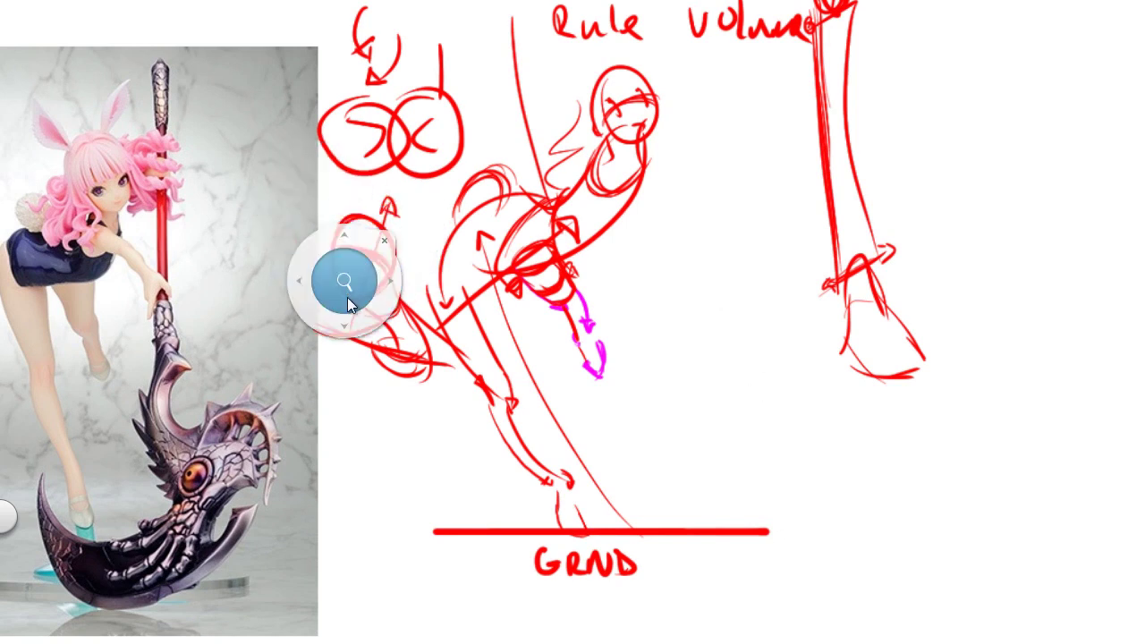
pyautogui.moveTo(347, 296); pyautogui.dragTo(347, 297)
pyautogui.scroll(-1, 347, 298)
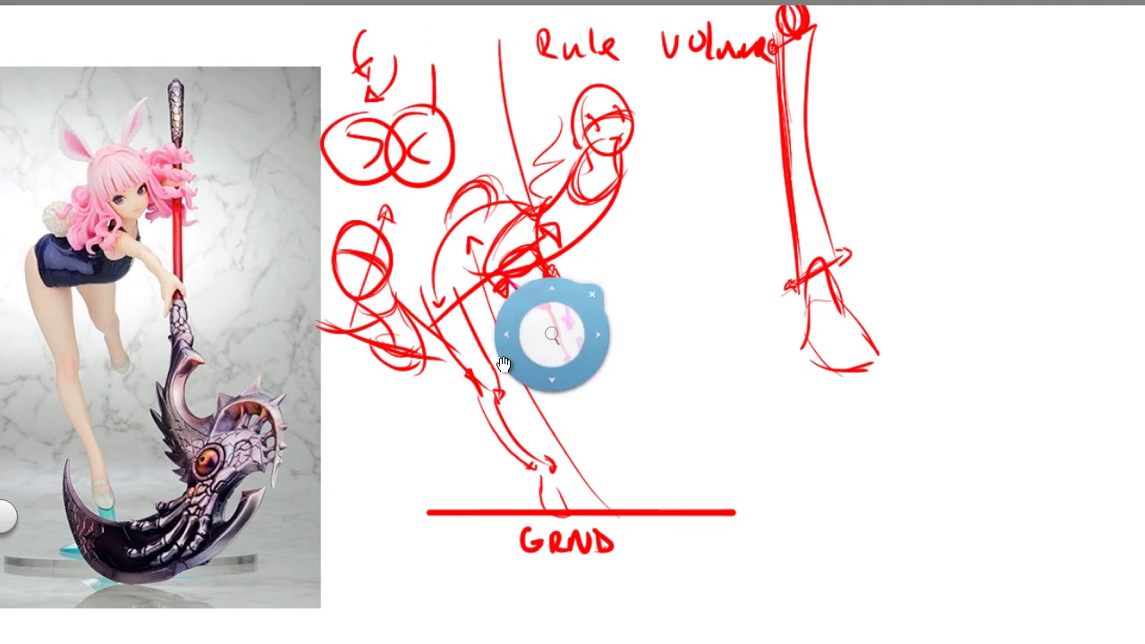
pyautogui.moveTo(498, 370); pyautogui.dragTo(478, 402)
pyautogui.moveTo(516, 185); pyautogui.dragTo(480, 211)
pyautogui.moveTo(618, 158)
pyautogui.mouseDown()
pyautogui.moveTo(631, 190)
pyautogui.moveTo(660, 197)
pyautogui.mouseUp()
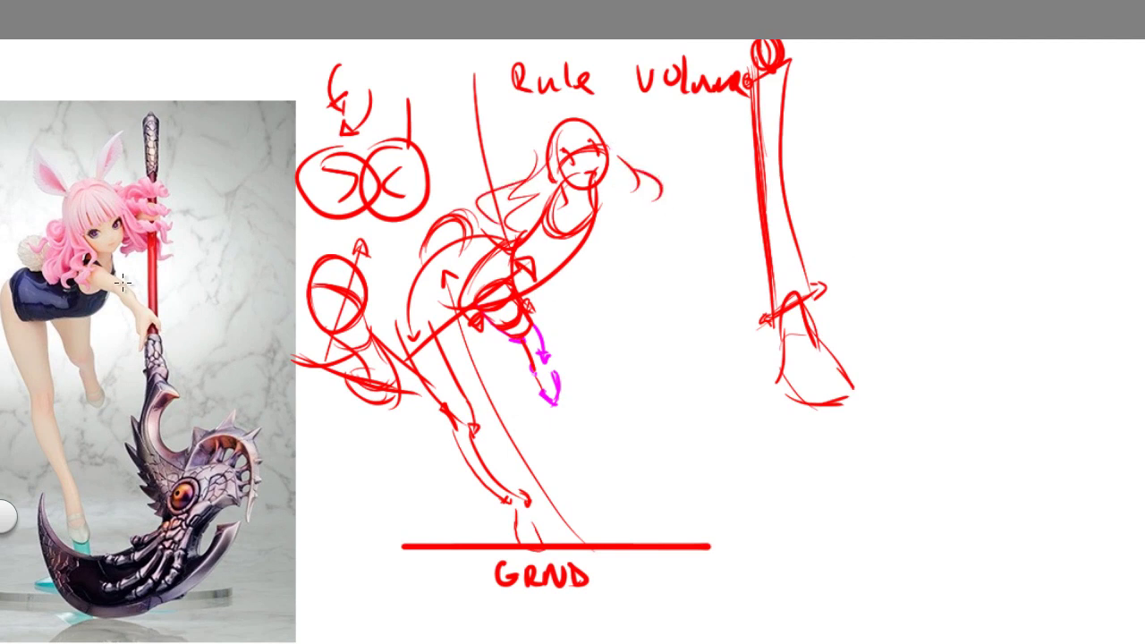
pyautogui.moveTo(133, 332)
pyautogui.mouseDown()
pyautogui.moveTo(239, 334)
pyautogui.moveTo(224, 319)
pyautogui.moveTo(217, 375)
pyautogui.mouseUp()
pyautogui.hotkey('ctrl', 'z')
pyautogui.hotkey('ctrl', 'z')
pyautogui.hotkey('ctrl', 'z')
pyautogui.hotkey('ctrl', 'z')
pyautogui.moveTo(225, 327); pyautogui.dragTo(212, 367)
pyautogui.moveTo(204, 326); pyautogui.dragTo(225, 325)
pyautogui.hotkey('ctrl', 'z')
pyautogui.hotkey('ctrl', 'z')
pyautogui.moveTo(274, 288)
pyautogui.mouseDown()
pyautogui.moveTo(328, 320)
pyautogui.moveTo(340, 311)
pyautogui.mouseUp()
pyautogui.hotkey('ctrl', 'z')
pyautogui.hotkey('ctrl', 'z')
pyautogui.moveTo(284, 277); pyautogui.dragTo(315, 328)
pyautogui.moveTo(307, 328)
pyautogui.mouseDown()
pyautogui.moveTo(322, 311)
pyautogui.moveTo(308, 304)
pyautogui.mouseUp()
pyautogui.hotkey('ctrl', 'z')
pyautogui.hotkey('ctrl', 'z')
# Above the reference image, draw an arch with an upward arrow labelled "UP" and a dipping curved arrow with a downward arrow.
pyautogui.press('space')
pyautogui.moveTo(277, 107)
pyautogui.mouseDown()
pyautogui.moveTo(338, 97)
pyautogui.moveTo(304, 111)
pyautogui.moveTo(323, 156)
pyautogui.moveTo(337, 157)
pyautogui.mouseUp()
pyautogui.moveTo(199, 92); pyautogui.dragTo(250, 148)
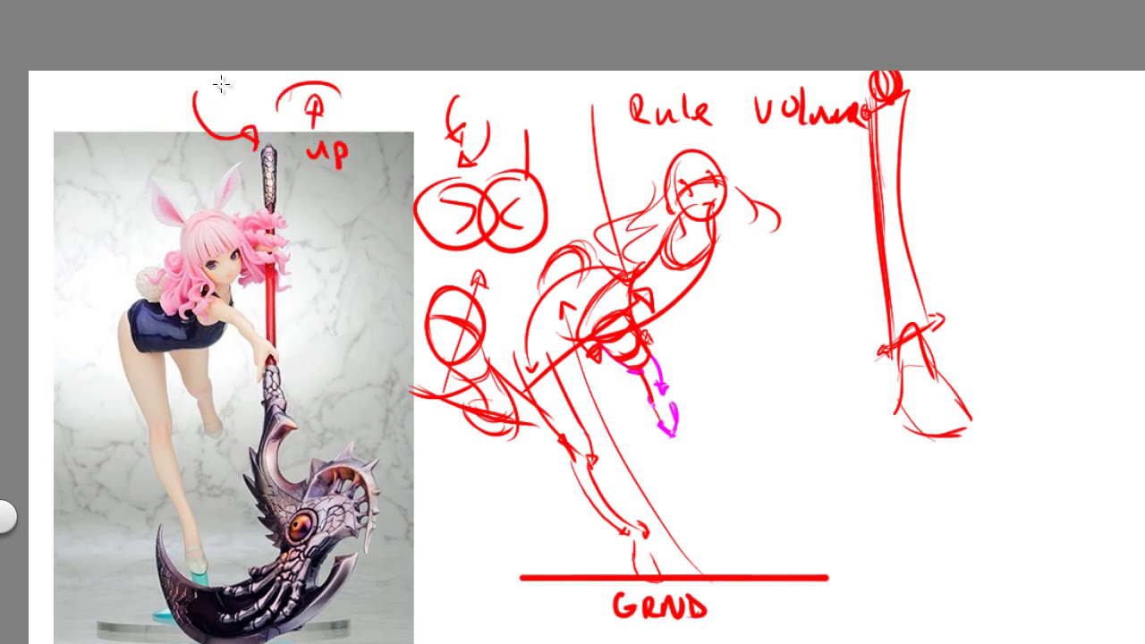
pyautogui.moveTo(224, 82); pyautogui.dragTo(225, 124)
pyautogui.moveTo(217, 107); pyautogui.dragTo(217, 104)
# Draw the extended arm as two curved arrows from the shoulder, ending in a rough hand shape.
pyautogui.moveTo(690, 251)
pyautogui.mouseDown()
pyautogui.moveTo(579, 240)
pyautogui.moveTo(497, 216)
pyautogui.moveTo(520, 275)
pyautogui.mouseUp()
pyautogui.hotkey('ctrl', 'z')
pyautogui.hotkey('ctrl', 'z')
pyautogui.moveTo(480, 220); pyautogui.dragTo(521, 269)
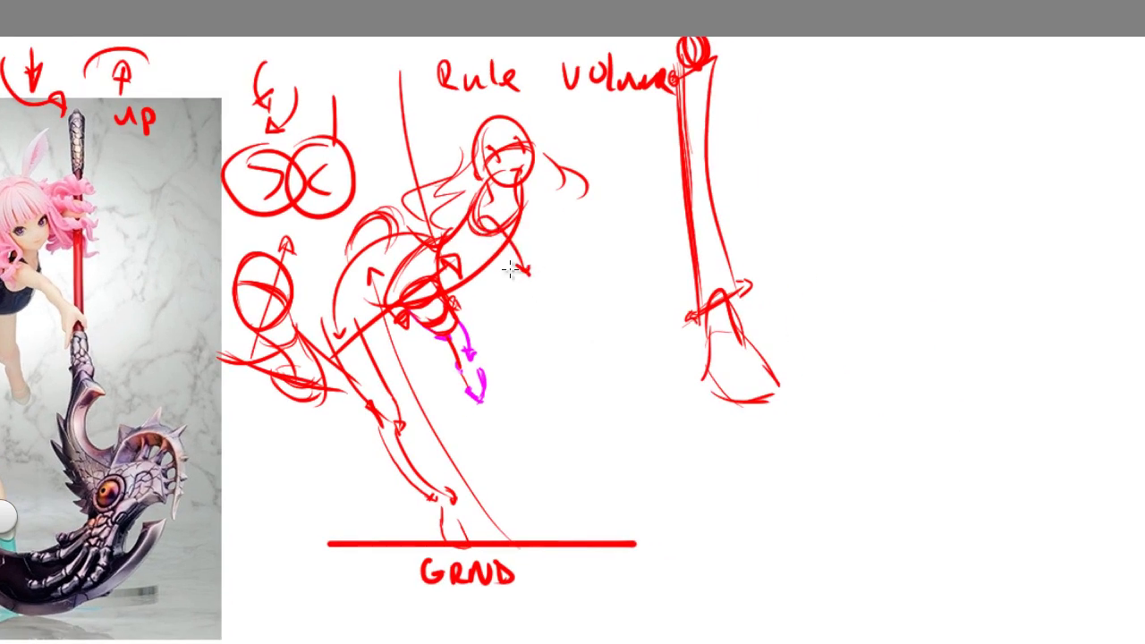
pyautogui.moveTo(515, 278)
pyautogui.mouseDown()
pyautogui.moveTo(571, 311)
pyautogui.moveTo(550, 306)
pyautogui.moveTo(570, 303)
pyautogui.moveTo(563, 339)
pyautogui.mouseUp()
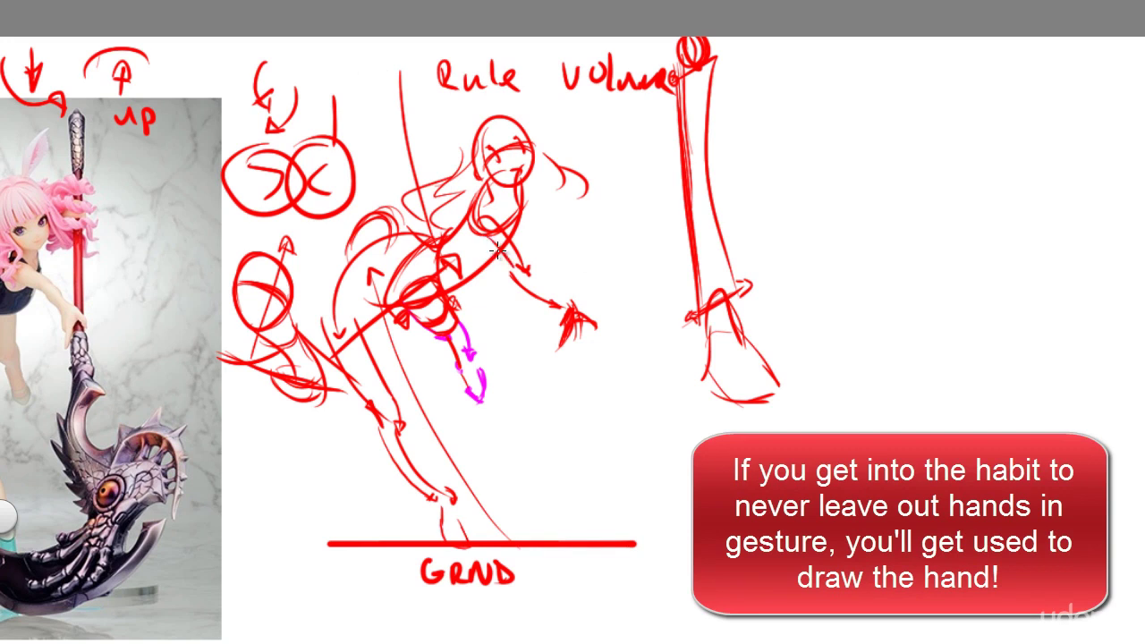
pyautogui.moveTo(492, 243); pyautogui.dragTo(570, 305)
pyautogui.press('space')
pyautogui.moveTo(349, 374); pyautogui.dragTo(416, 381)
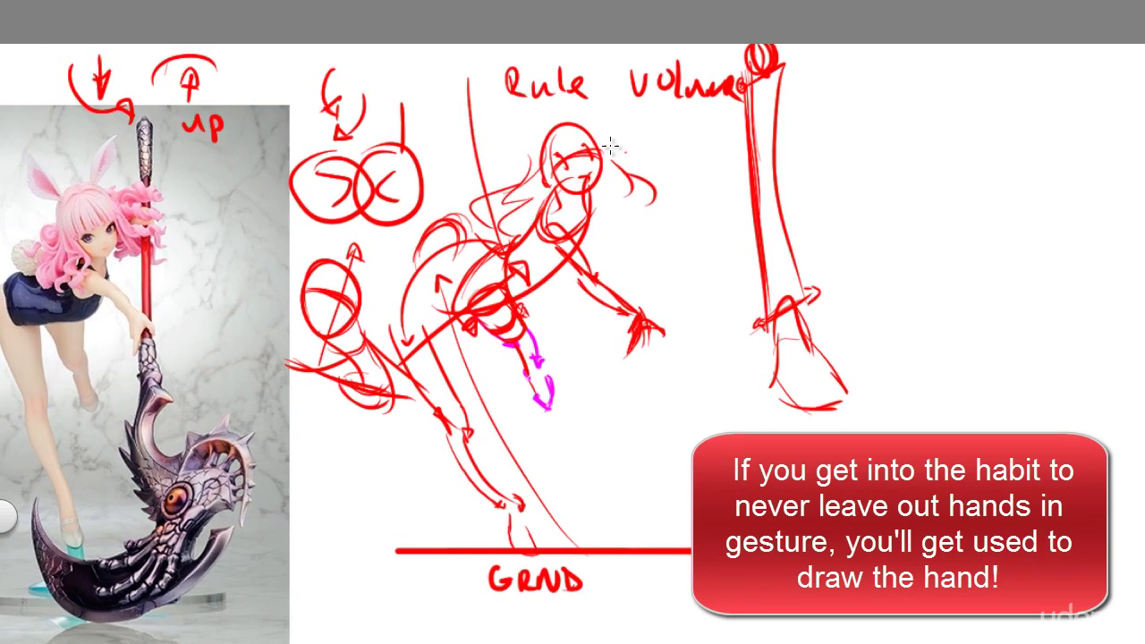
# Add long rabbit ears to the head and extend the hair outward on both sides.
pyautogui.moveTo(539, 132)
pyautogui.mouseDown()
pyautogui.moveTo(443, 169)
pyautogui.moveTo(539, 153)
pyautogui.moveTo(488, 143)
pyautogui.moveTo(547, 158)
pyautogui.moveTo(637, 63)
pyautogui.moveTo(573, 124)
pyautogui.mouseUp()
pyautogui.moveTo(612, 90); pyautogui.dragTo(587, 125)
pyautogui.press('space')
pyautogui.moveTo(431, 279); pyautogui.dragTo(432, 288)
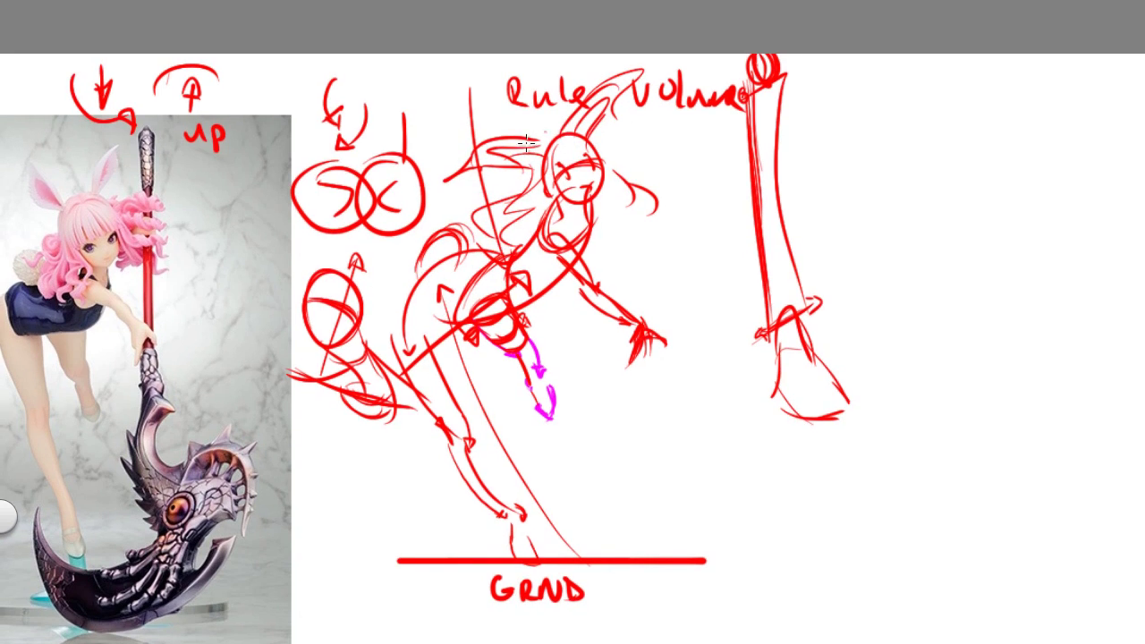
pyautogui.moveTo(523, 160)
pyautogui.mouseDown()
pyautogui.moveTo(579, 143)
pyautogui.moveTo(558, 127)
pyautogui.moveTo(542, 164)
pyautogui.moveTo(621, 171)
pyautogui.moveTo(613, 232)
pyautogui.moveTo(648, 219)
pyautogui.mouseUp()
pyautogui.moveTo(635, 168); pyautogui.dragTo(663, 201)
# Draw the weapon's long curved shaft from above the head through the hand down toward the ground line.
pyautogui.press('space')
pyautogui.moveTo(483, 454); pyautogui.dragTo(466, 412)
pyautogui.moveTo(572, 52); pyautogui.dragTo(631, 398)
pyautogui.moveTo(563, 49)
pyautogui.mouseDown()
pyautogui.moveTo(645, 288)
pyautogui.moveTo(629, 238)
pyautogui.moveTo(613, 487)
pyautogui.mouseUp()
pyautogui.moveTo(630, 358); pyautogui.dragTo(599, 464)
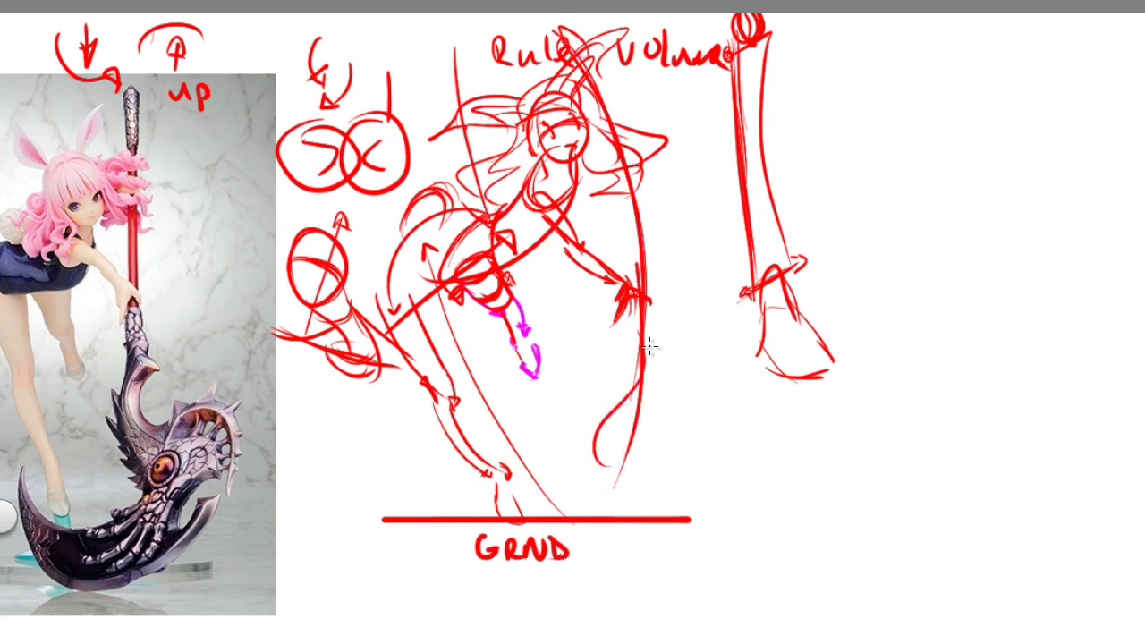
pyautogui.hotkey('ctrl', 'z')
# Sketch the weapon's head with its round eye, spiked contours and a crescent blade sweeping across the ground line.
pyautogui.moveTo(643, 342); pyautogui.dragTo(668, 376)
pyautogui.moveTo(642, 343)
pyautogui.mouseDown()
pyautogui.moveTo(595, 408)
pyautogui.moveTo(601, 491)
pyautogui.mouseUp()
pyautogui.moveTo(609, 452)
pyautogui.mouseDown()
pyautogui.moveTo(629, 426)
pyautogui.moveTo(610, 437)
pyautogui.moveTo(672, 403)
pyautogui.moveTo(666, 394)
pyautogui.moveTo(660, 406)
pyautogui.moveTo(694, 390)
pyautogui.moveTo(661, 399)
pyautogui.moveTo(686, 474)
pyautogui.mouseUp()
pyautogui.moveTo(661, 420); pyautogui.dragTo(665, 465)
pyautogui.moveTo(562, 536); pyautogui.dragTo(710, 396)
pyautogui.moveTo(710, 396)
pyautogui.mouseDown()
pyautogui.moveTo(669, 501)
pyautogui.moveTo(459, 488)
pyautogui.moveTo(661, 476)
pyautogui.moveTo(502, 527)
pyautogui.mouseUp()
# Sketch a second, smaller quick gesture of the figure in the blank area beside the leg study, with head, hair, torso, arm and legs.
pyautogui.press('space')
pyautogui.moveTo(556, 494); pyautogui.dragTo(421, 438)
pyautogui.moveTo(384, 494)
pyautogui.mouseDown()
pyautogui.moveTo(349, 395)
pyautogui.moveTo(299, 467)
pyautogui.moveTo(286, 432)
pyautogui.mouseUp()
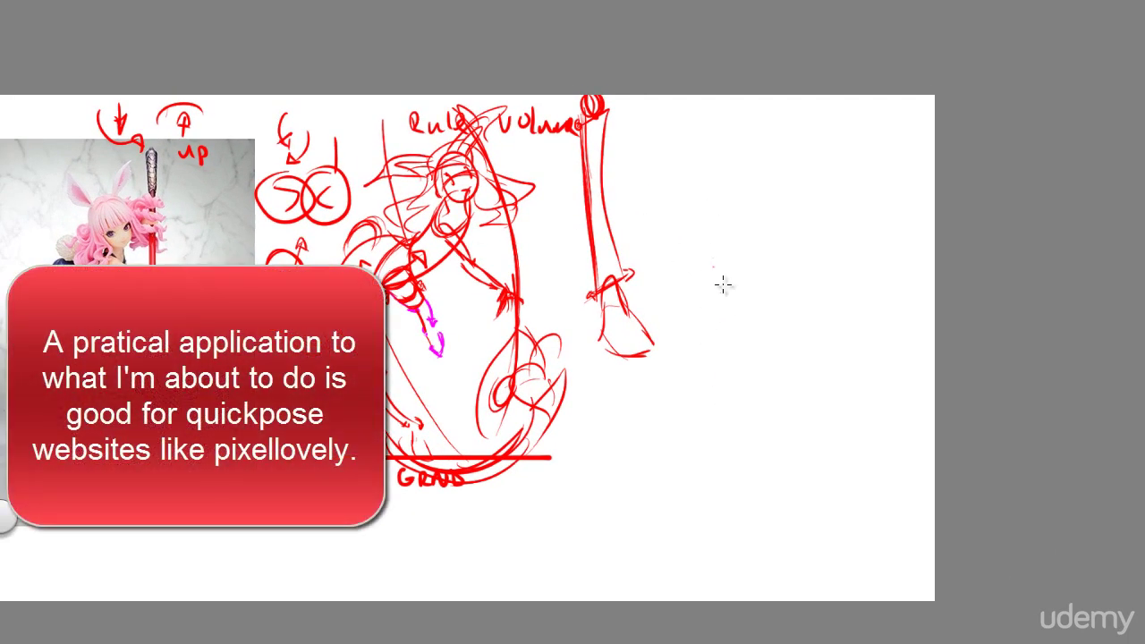
pyautogui.moveTo(703, 256)
pyautogui.mouseDown()
pyautogui.moveTo(790, 499)
pyautogui.moveTo(715, 307)
pyautogui.mouseUp()
pyautogui.hotkey('ctrl', 'z')
pyautogui.moveTo(700, 352)
pyautogui.mouseDown()
pyautogui.moveTo(749, 291)
pyautogui.moveTo(769, 306)
pyautogui.mouseUp()
pyautogui.moveTo(713, 375)
pyautogui.mouseDown()
pyautogui.moveTo(771, 322)
pyautogui.moveTo(712, 370)
pyautogui.moveTo(796, 506)
pyautogui.mouseUp()
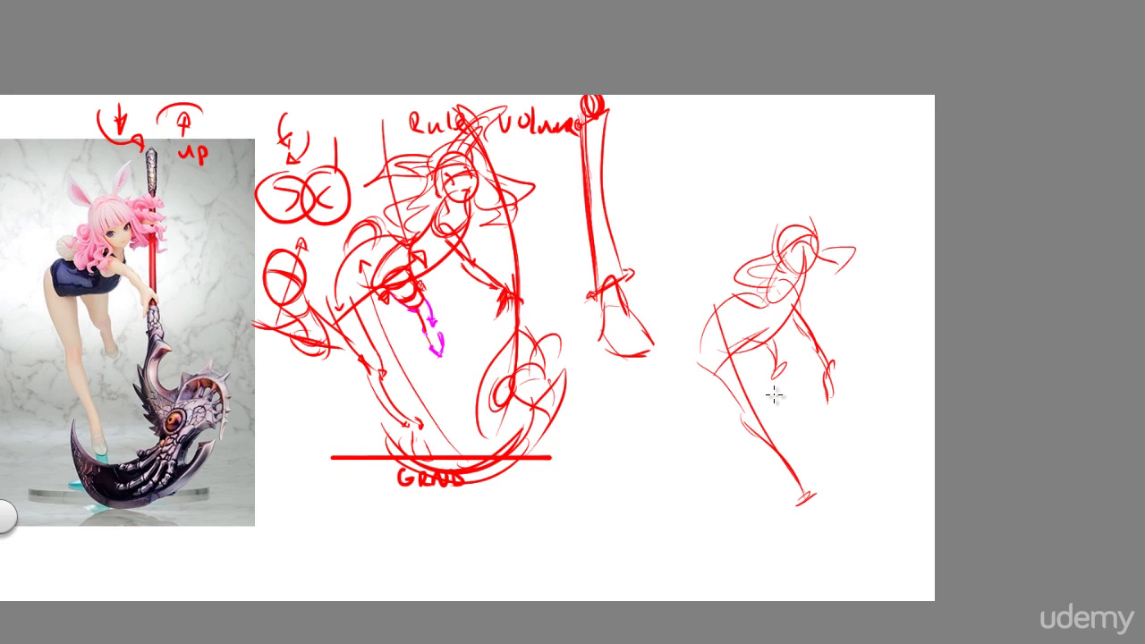
# Add the weapon to the quick gesture with a long curved shaft, an eye, spikes and a crescent blade under the foot.
pyautogui.moveTo(787, 154); pyautogui.dragTo(818, 413)
pyautogui.moveTo(834, 326); pyautogui.dragTo(827, 451)
pyautogui.moveTo(840, 380); pyautogui.dragTo(810, 513)
pyautogui.moveTo(846, 412); pyautogui.dragTo(860, 463)
pyautogui.moveTo(846, 447); pyautogui.dragTo(780, 525)
pyautogui.moveTo(707, 466)
pyautogui.mouseDown()
pyautogui.moveTo(830, 511)
pyautogui.moveTo(823, 475)
pyautogui.mouseUp()
pyautogui.moveTo(735, 498); pyautogui.dragTo(773, 507)
# Draw the round tail and two long rabbit ears on the quick gesture figure.
pyautogui.moveTo(725, 126); pyautogui.dragTo(735, 180)
pyautogui.moveTo(719, 301)
pyautogui.mouseDown()
pyautogui.moveTo(744, 288)
pyautogui.moveTo(734, 293)
pyautogui.mouseUp()
pyautogui.moveTo(780, 240)
pyautogui.mouseDown()
pyautogui.moveTo(810, 222)
pyautogui.moveTo(774, 256)
pyautogui.moveTo(690, 231)
pyautogui.mouseUp()
pyautogui.moveTo(748, 206); pyautogui.dragTo(693, 219)
pyautogui.moveTo(703, 223); pyautogui.dragTo(782, 236)
pyautogui.moveTo(804, 195)
pyautogui.mouseDown()
pyautogui.moveTo(845, 170)
pyautogui.moveTo(815, 215)
pyautogui.moveTo(824, 276)
pyautogui.mouseUp()
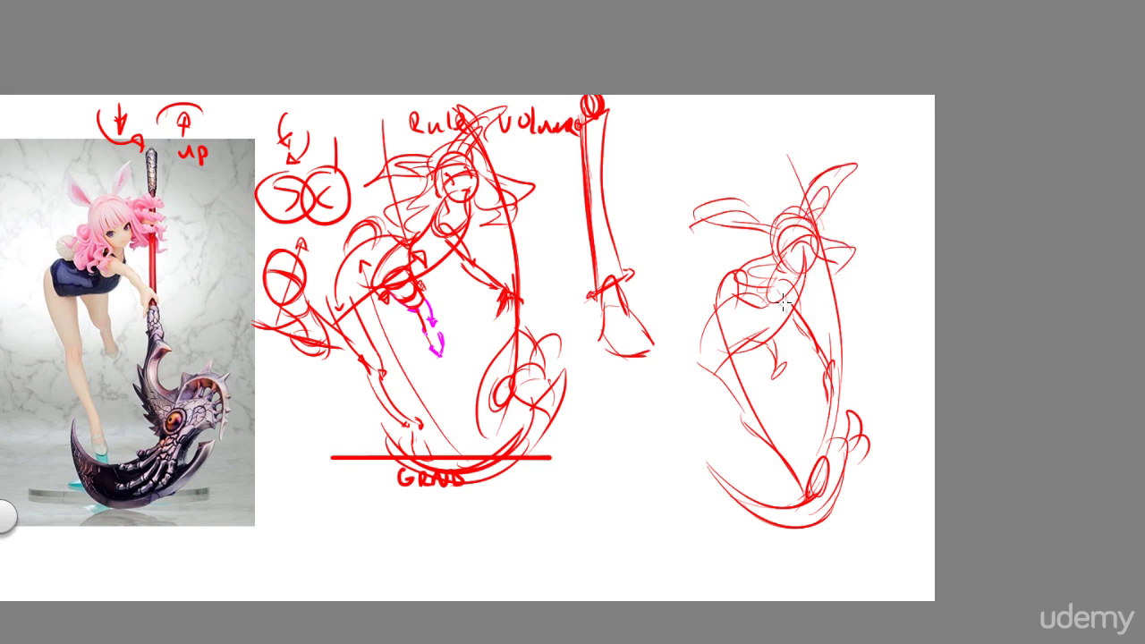
# Reinforce the quick gesture's blade, spikes and shaft, and finish the shaft with a pointed tip above the head.
pyautogui.press('space')
pyautogui.moveTo(581, 383); pyautogui.dragTo(567, 363)
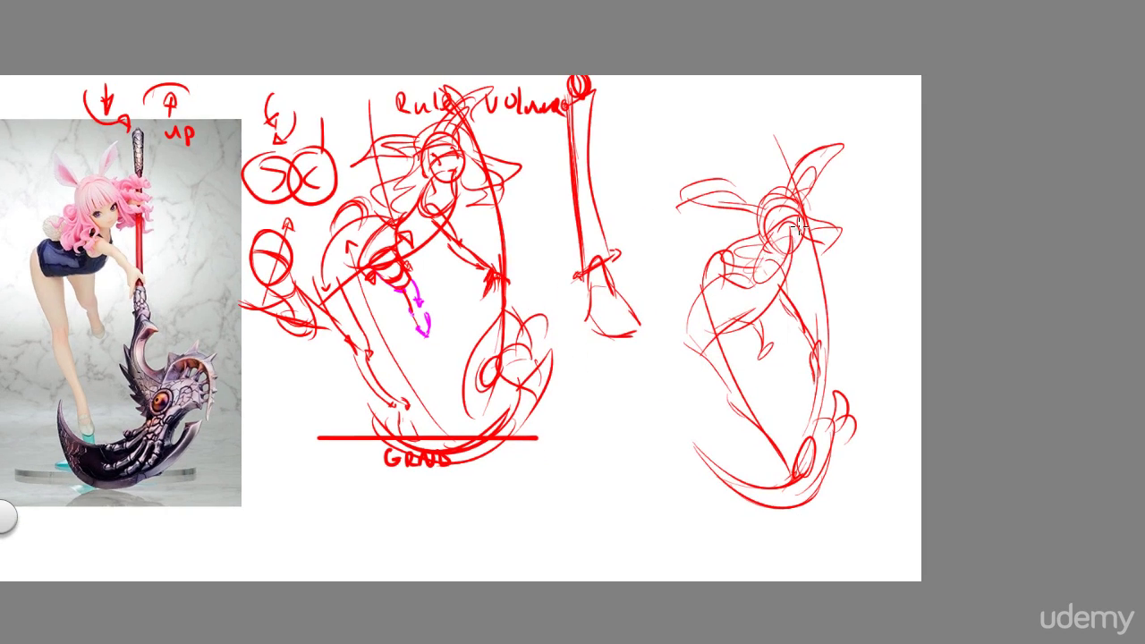
pyautogui.moveTo(695, 469); pyautogui.dragTo(787, 502)
pyautogui.moveTo(848, 427); pyautogui.dragTo(863, 445)
pyautogui.moveTo(765, 128)
pyautogui.mouseDown()
pyautogui.moveTo(781, 152)
pyautogui.moveTo(819, 361)
pyautogui.mouseUp()
pyautogui.moveTo(794, 160); pyautogui.dragTo(807, 386)
pyautogui.press('space')
pyautogui.moveTo(572, 432)
pyautogui.mouseDown()
pyautogui.moveTo(708, 480)
pyautogui.moveTo(711, 418)
pyautogui.mouseUp()
pyautogui.moveTo(600, 358); pyautogui.dragTo(618, 394)
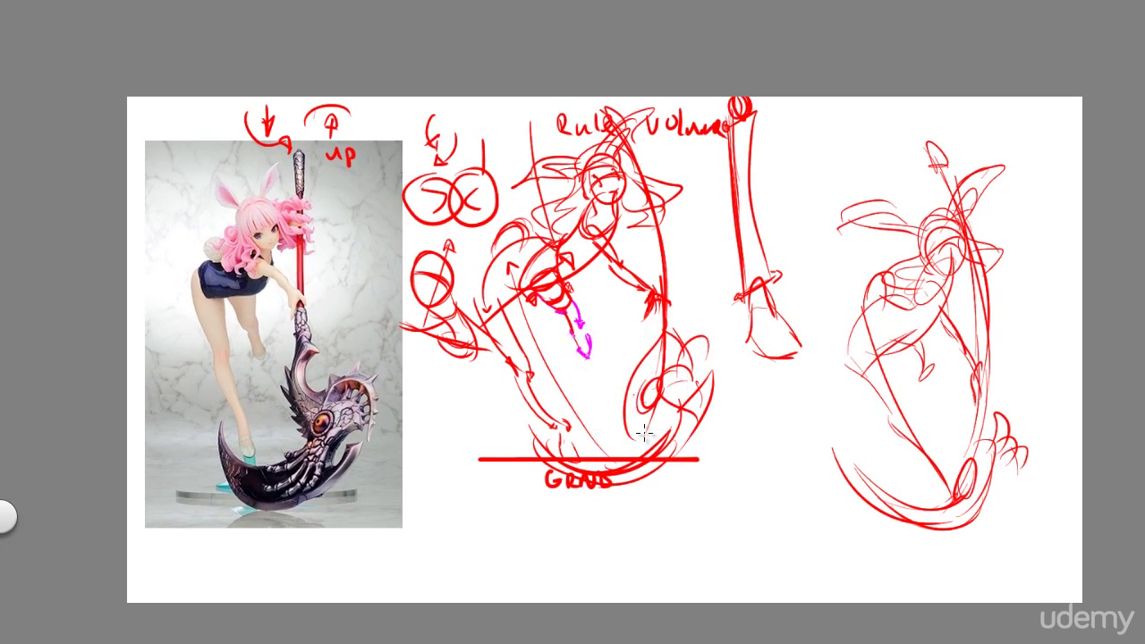